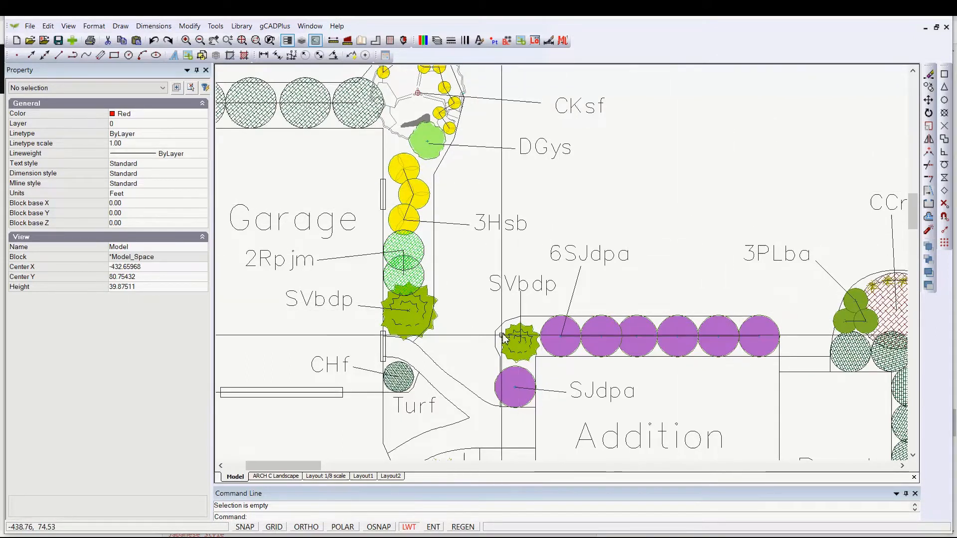
- Delete the existing polyline outlining the bed along the walkway beside the garage
left_click(434, 283)
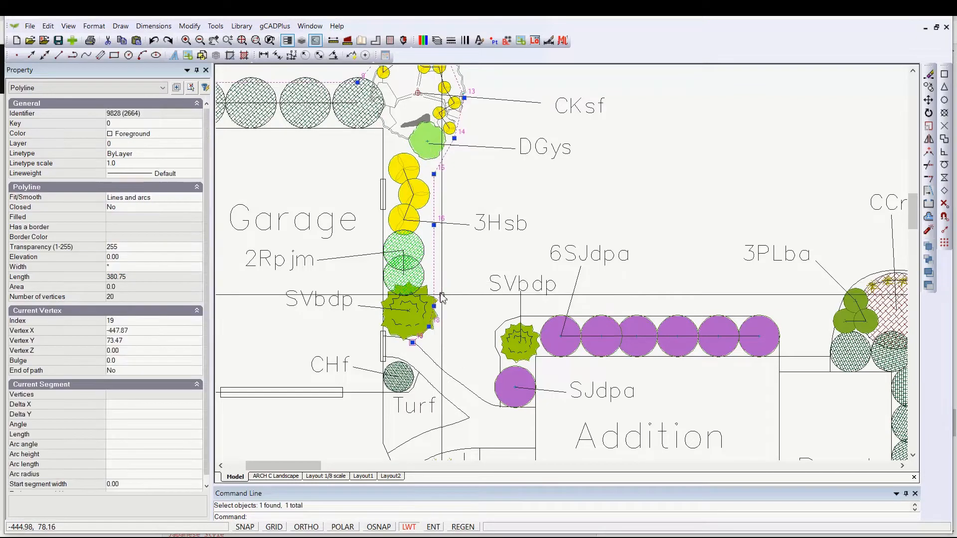
middle_click_drag(454, 241, 448, 114)
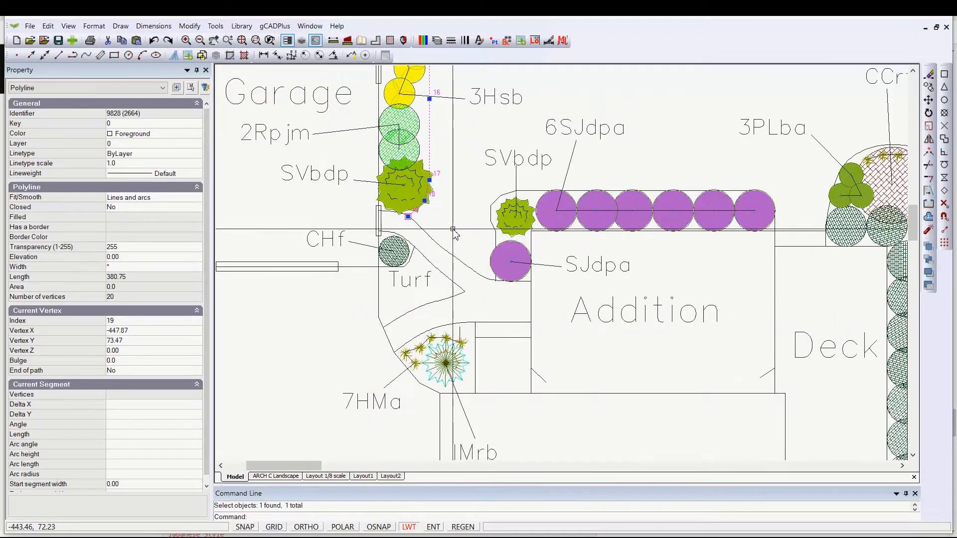
key("Delete")
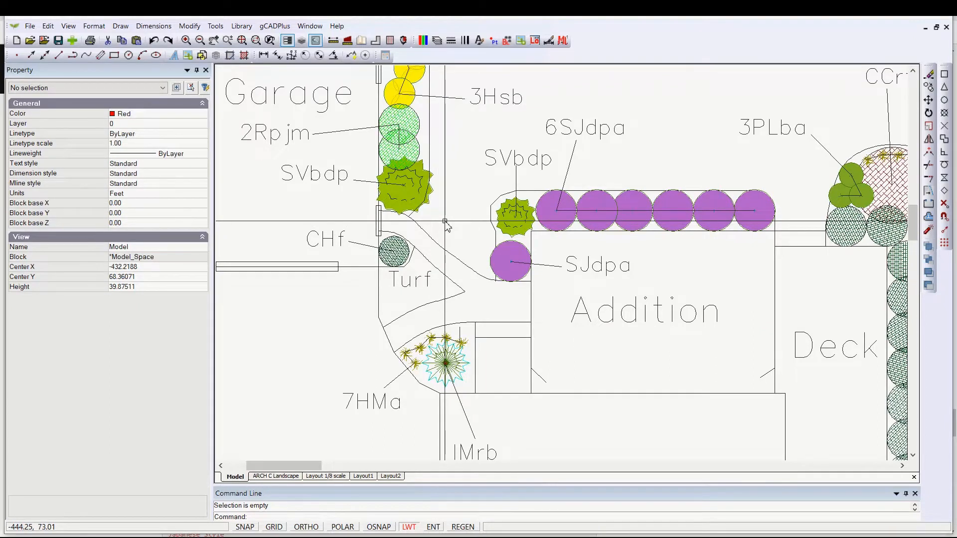
- Start a new polyline, snapping its first point to the endpoint of the curved bed edge below the shrub
left_click(115, 28)
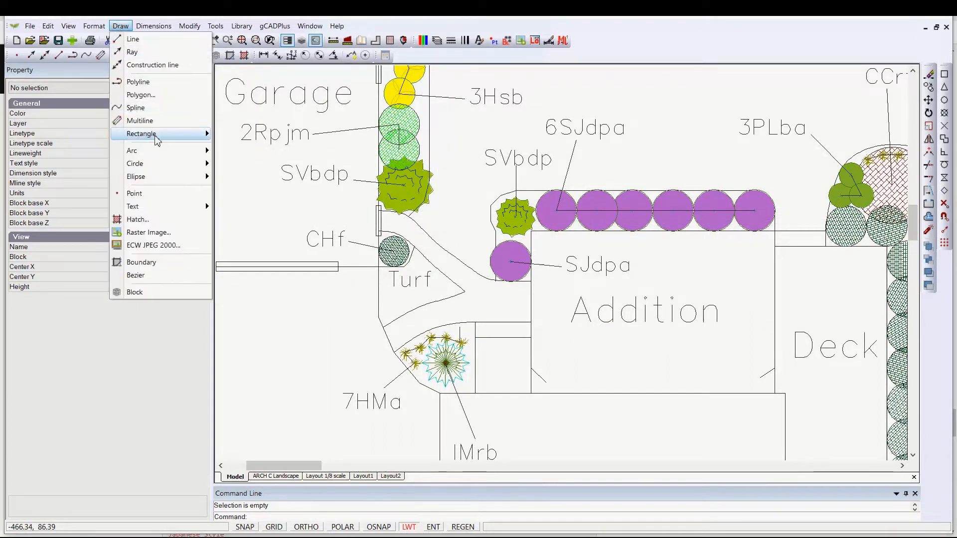
left_click(144, 86)
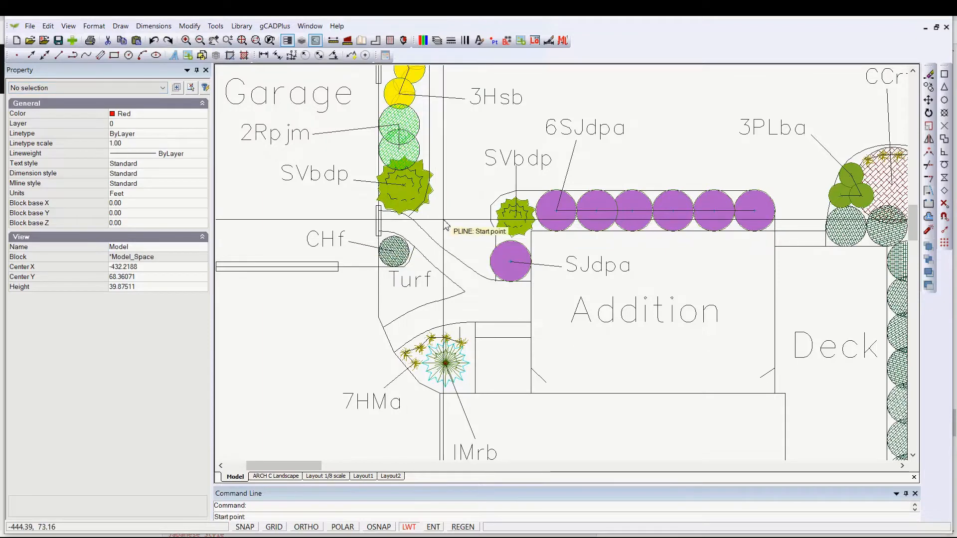
scroll(445, 224, "up", 1)
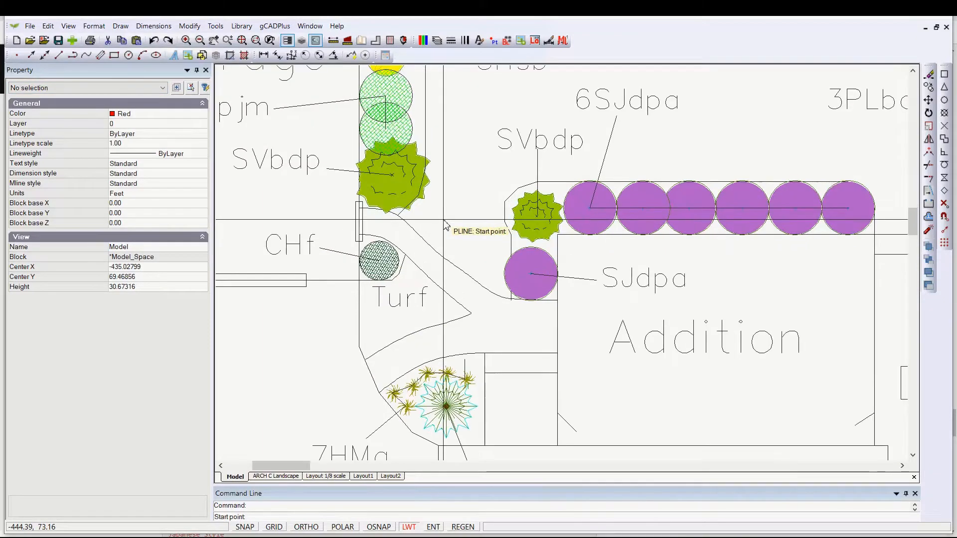
scroll(438, 220, "up", 1)
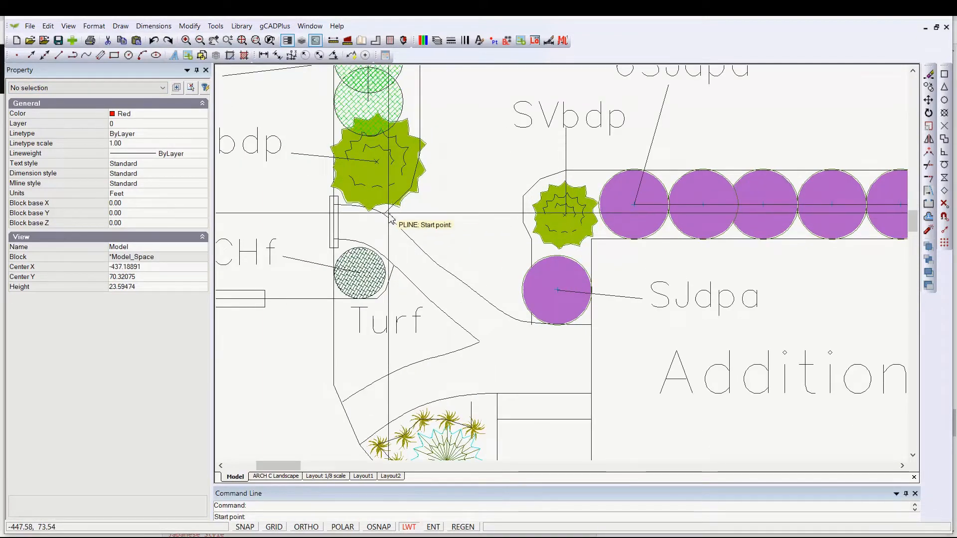
scroll(422, 228, "up", 3)
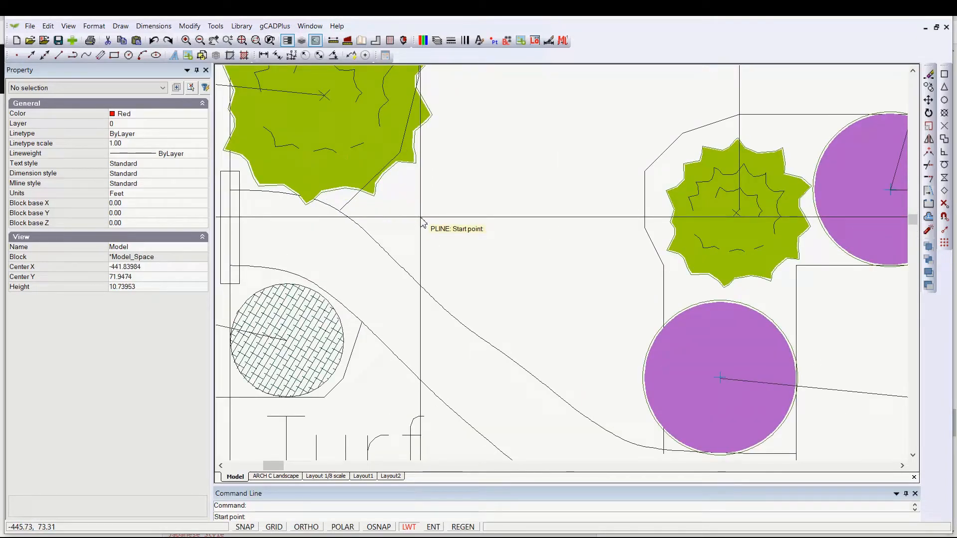
right_click(422, 222)
mouse_move(475, 255)
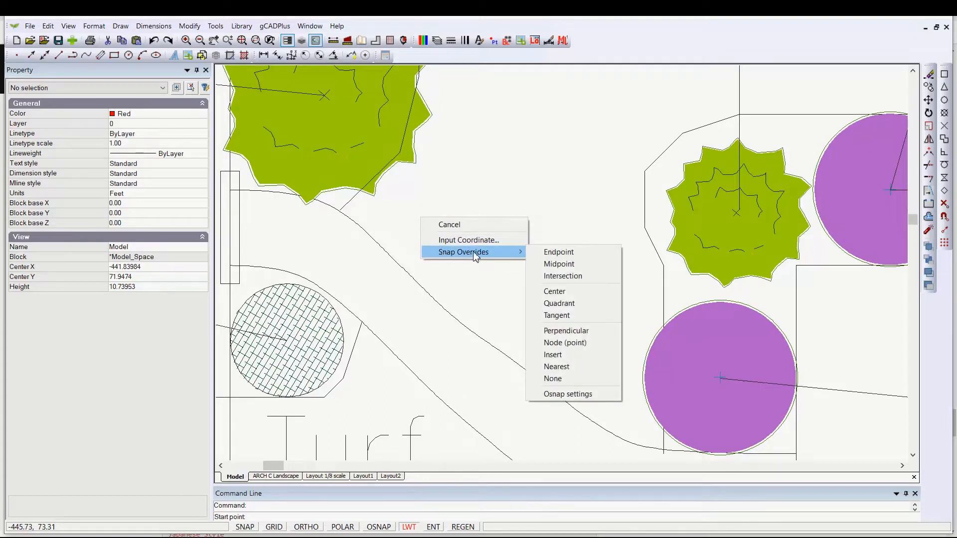
left_click(564, 258)
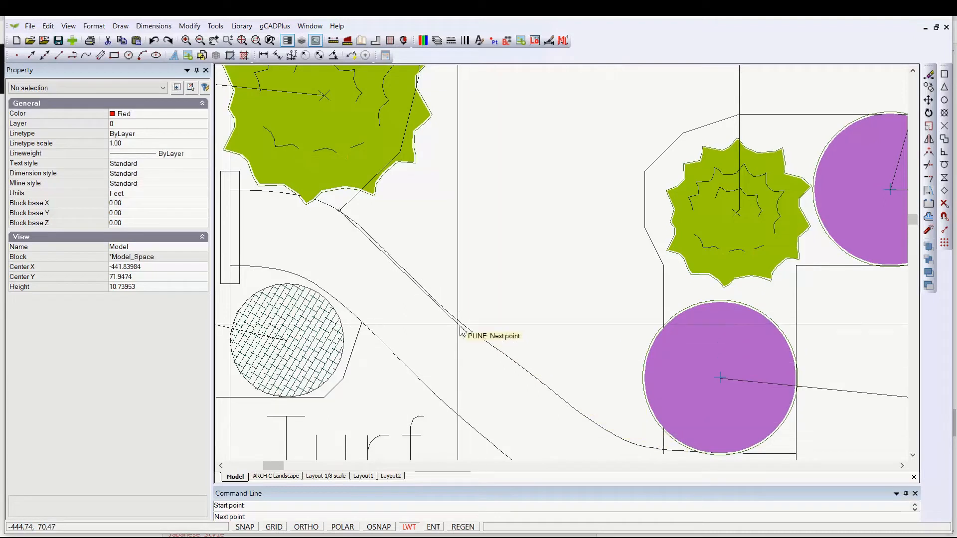
- Turn on running object snap with the Nearest mode enabled
right_click(430, 243)
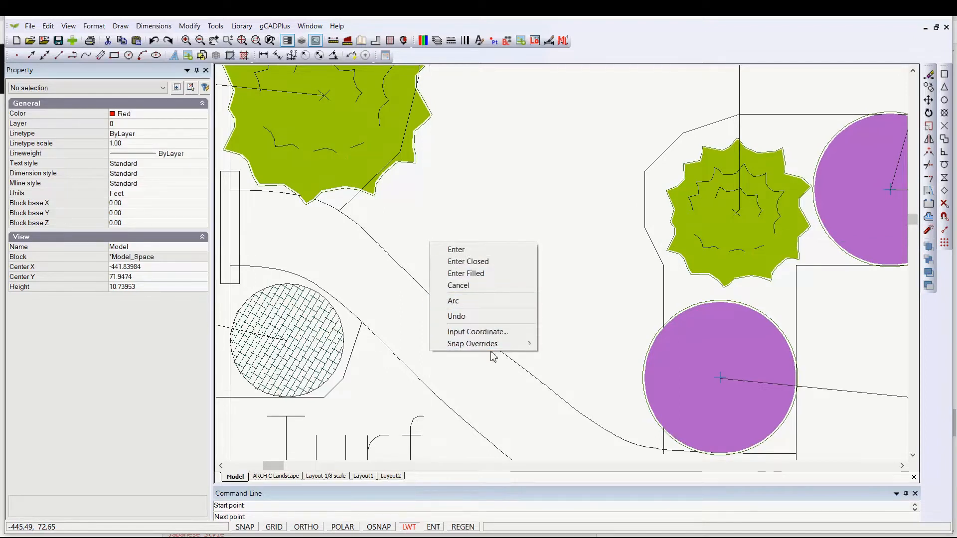
mouse_move(504, 351)
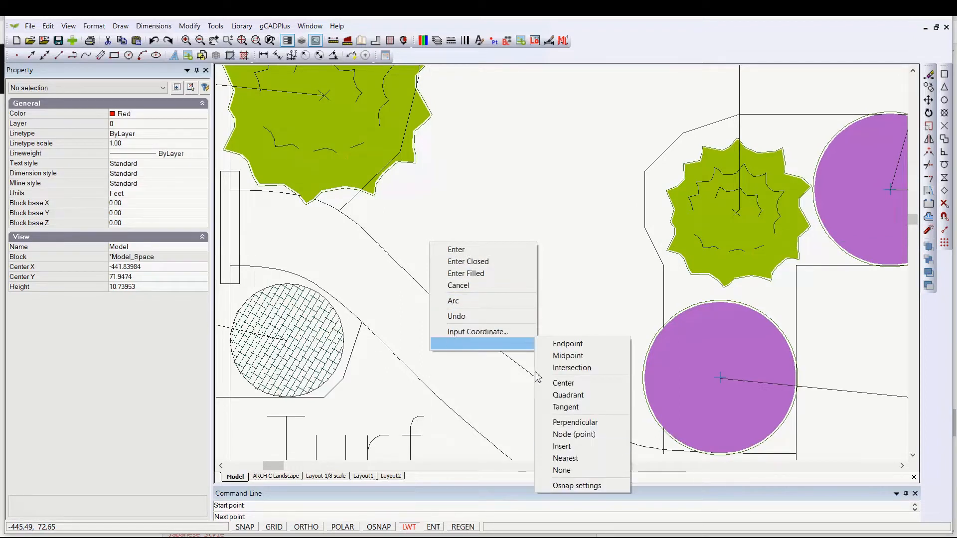
left_click(589, 491)
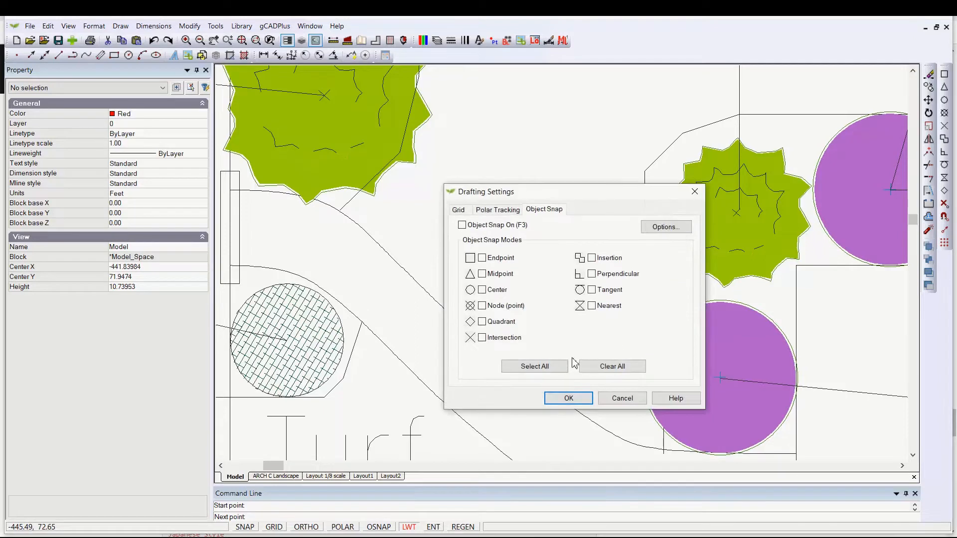
left_click(592, 306)
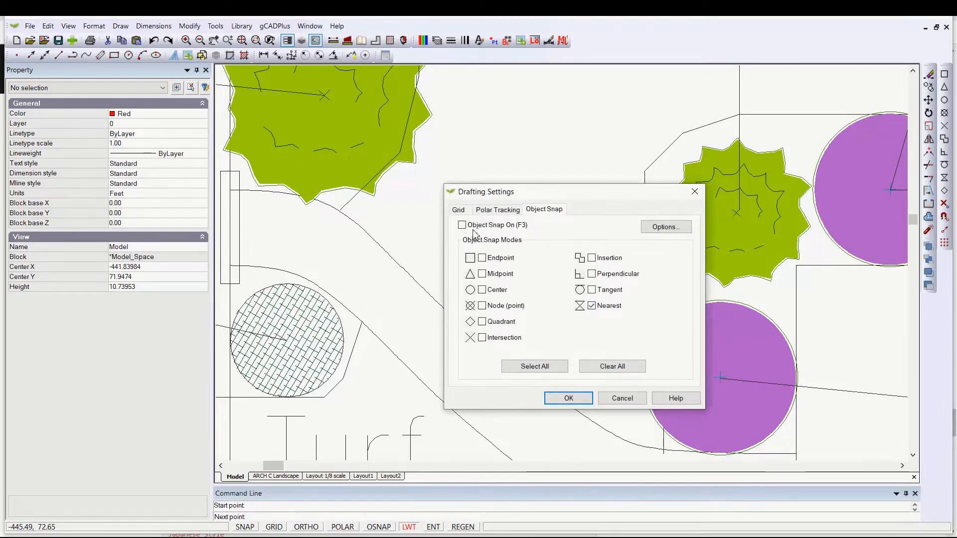
left_click(573, 402)
- Add polyline points following the curved walkway edge down toward the purple shrub
left_click(381, 248)
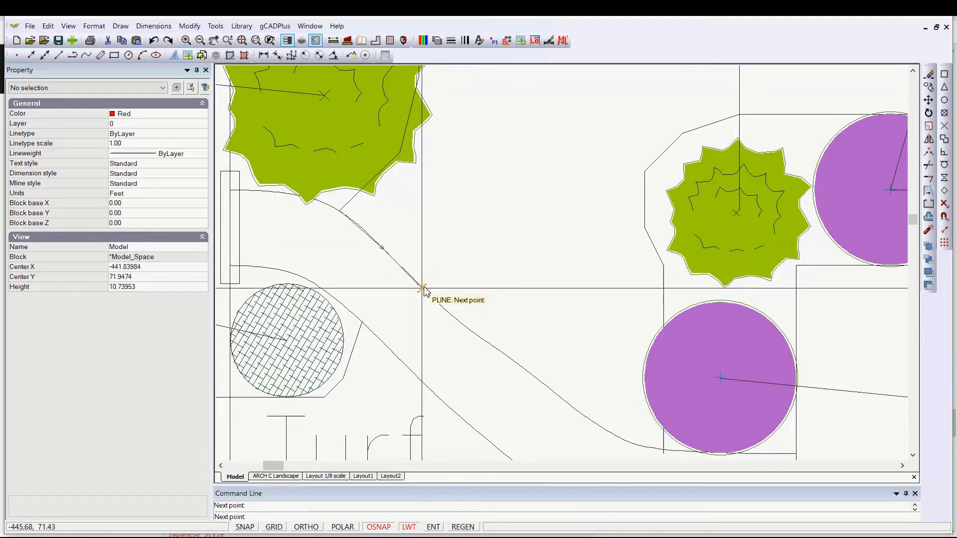
left_click(422, 288)
left_click(463, 325)
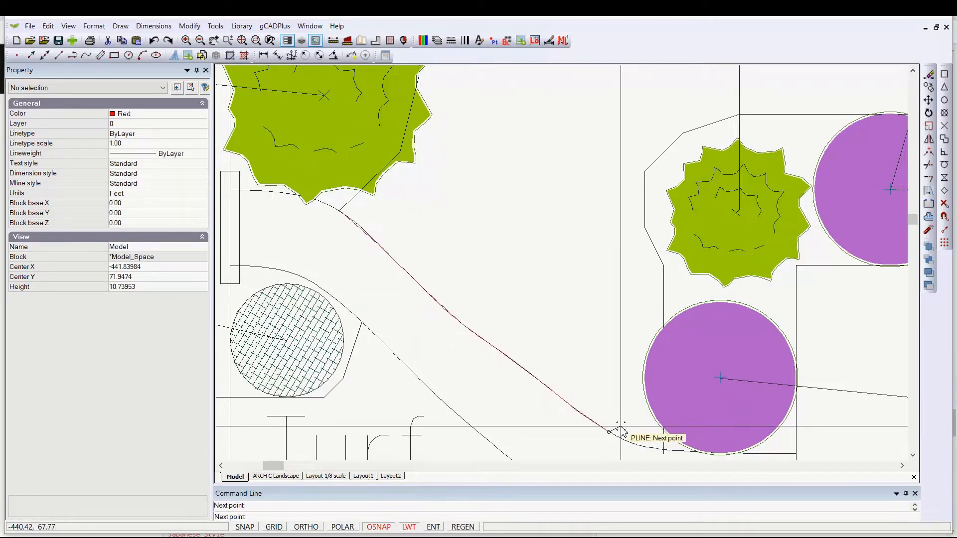
- Switch the polyline to arc mode and end the arc at the intersection of edges beneath the purple shrub
mouse_move(623, 431)
middle_mouse_down()
mouse_move(565, 353)
mouse_move(486, 288)
middle_mouse_up()
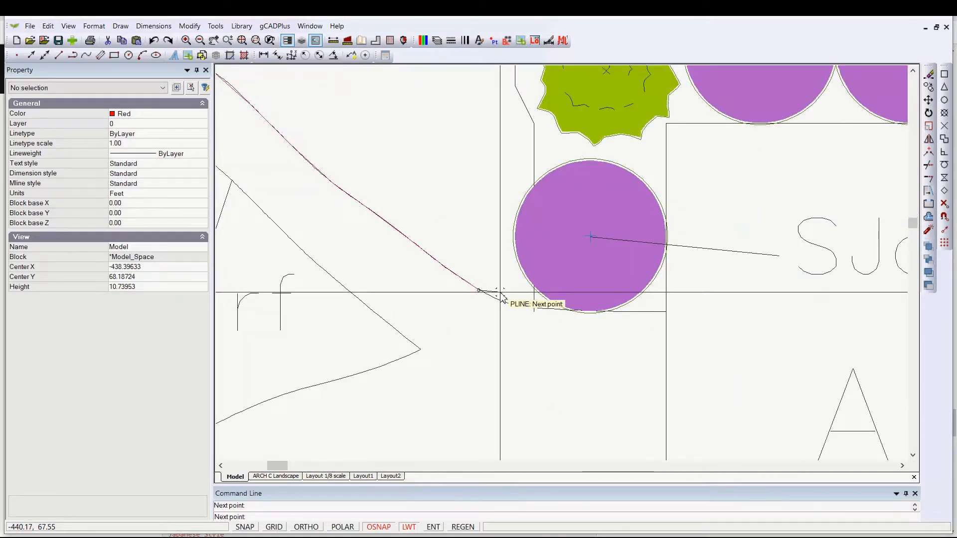
right_click(503, 299)
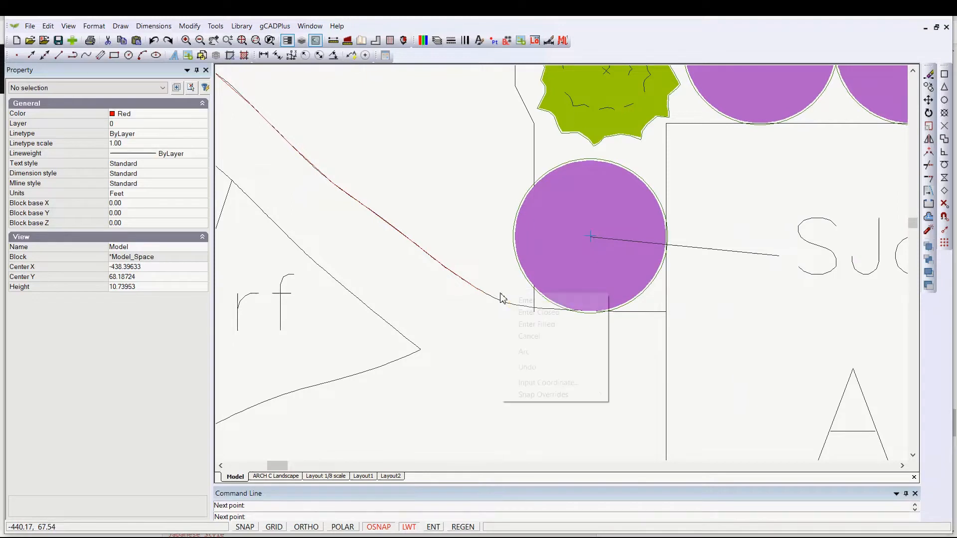
left_click(526, 352)
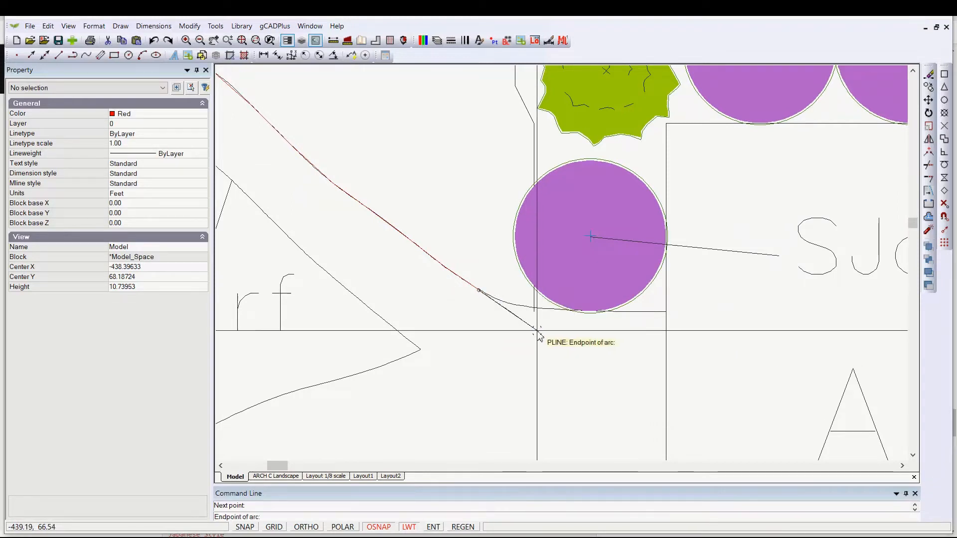
scroll(536, 323, "up", 3)
scroll(536, 323, "up", 2)
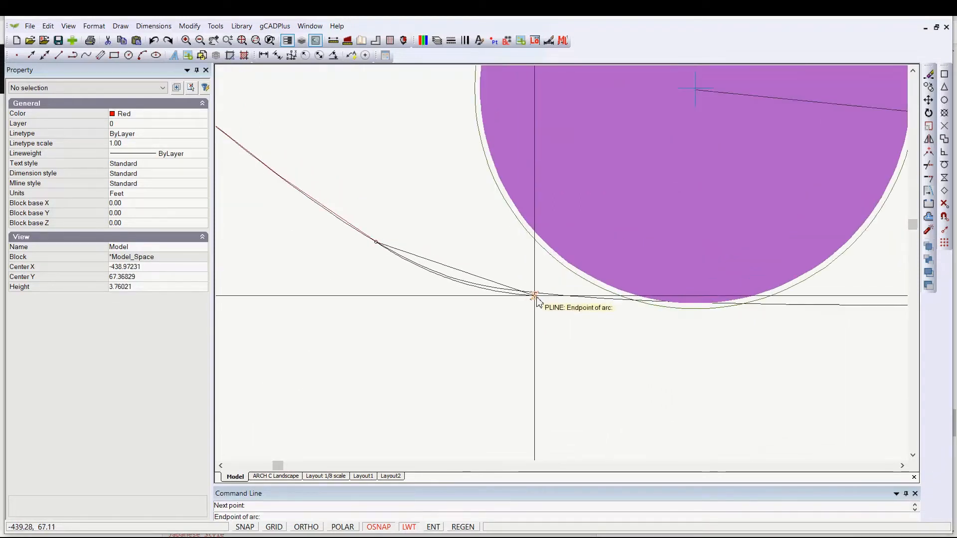
right_click(536, 346)
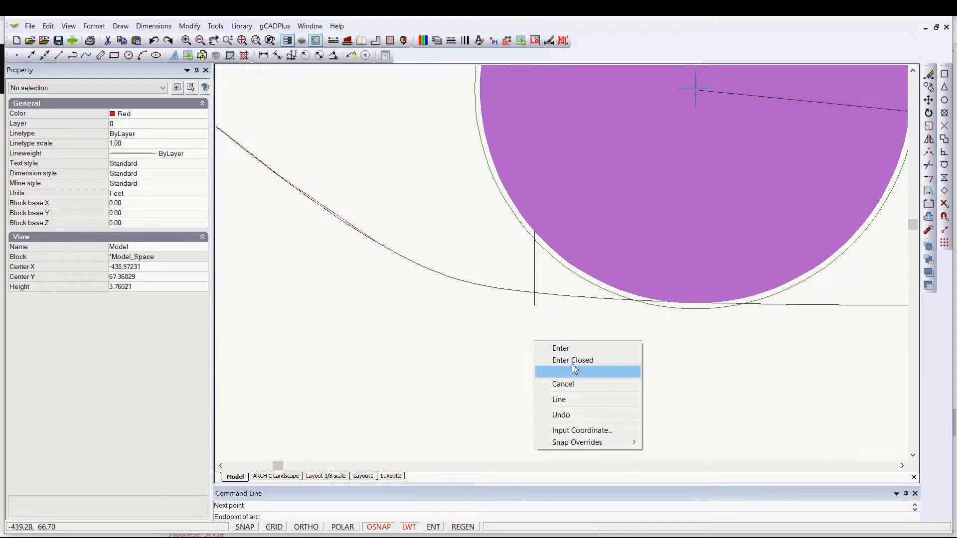
mouse_move(614, 442)
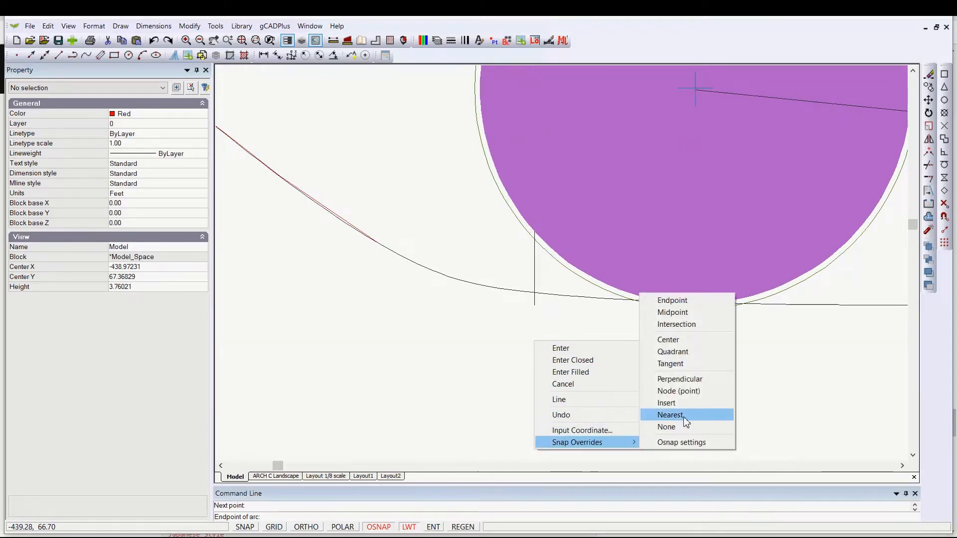
left_click(676, 324)
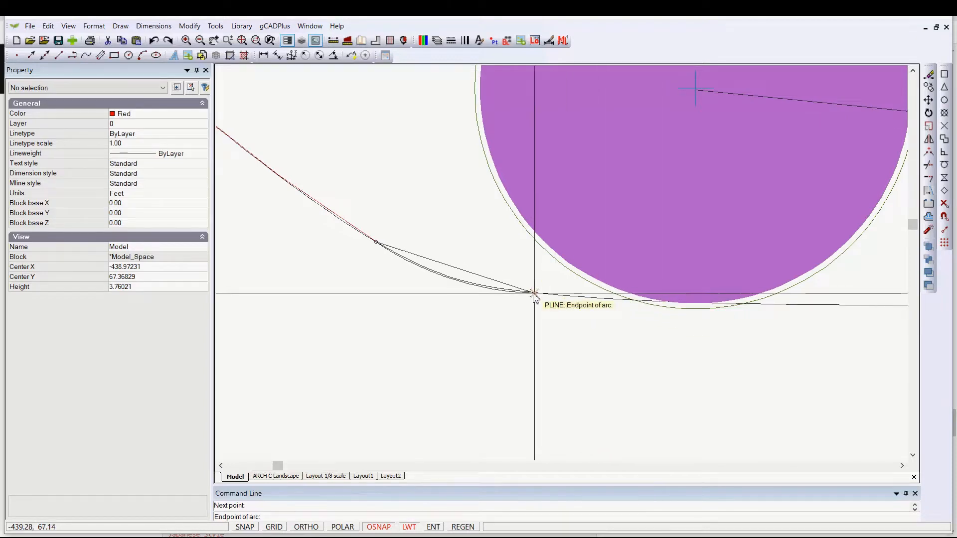
- Switch the polyline back to straight line segments
scroll(545, 295, "down", 4)
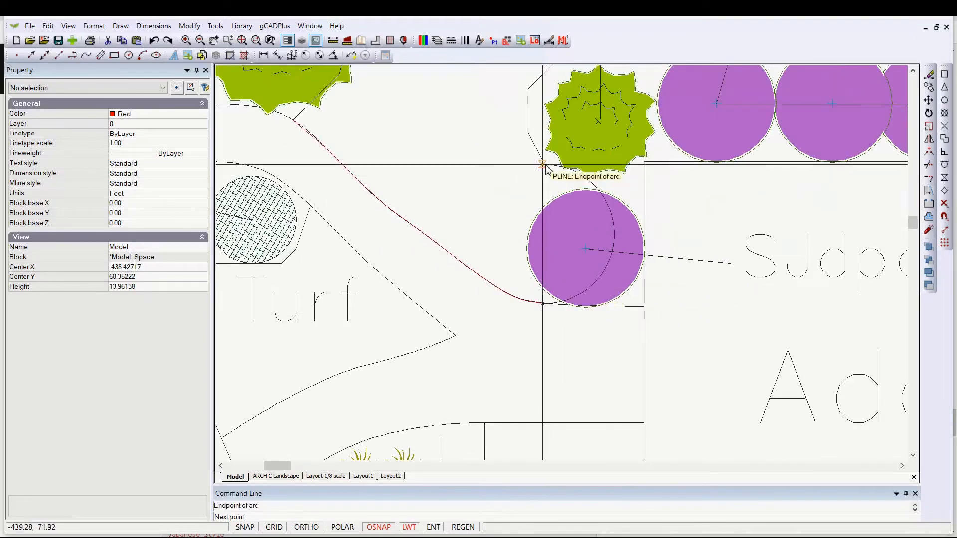
right_click(546, 177)
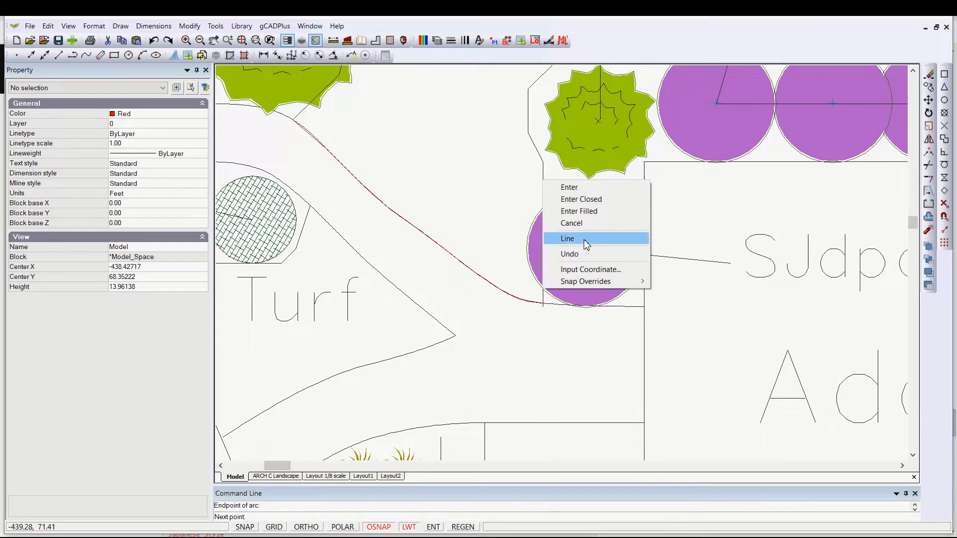
left_click(568, 239)
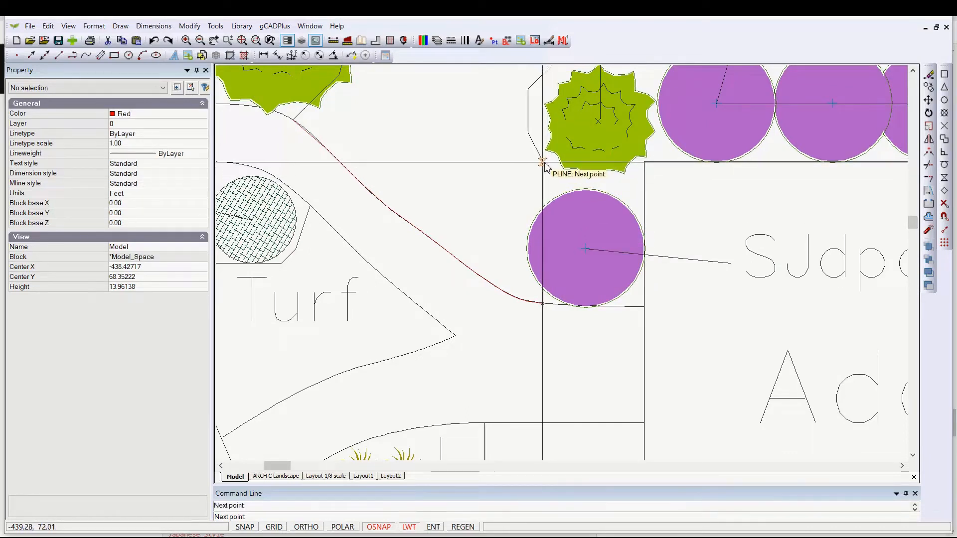
- Turn on the Endpoint object snap mode in the drafting settings while the polyline is still being drawn
right_click(531, 188)
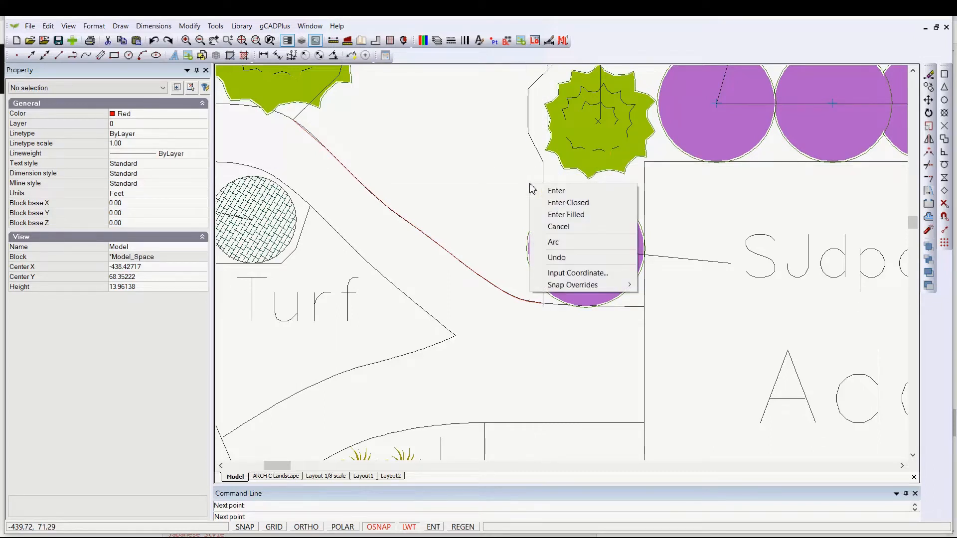
mouse_move(605, 285)
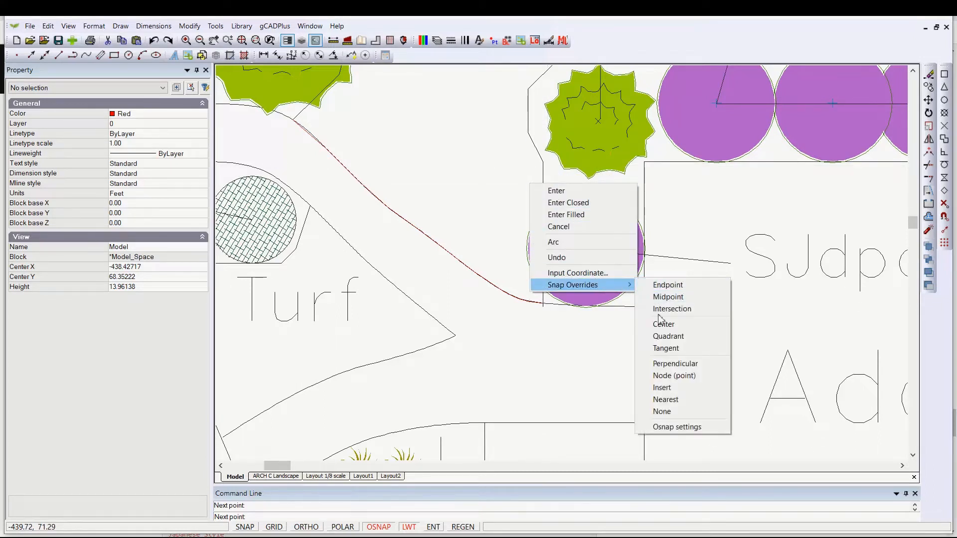
left_click(673, 427)
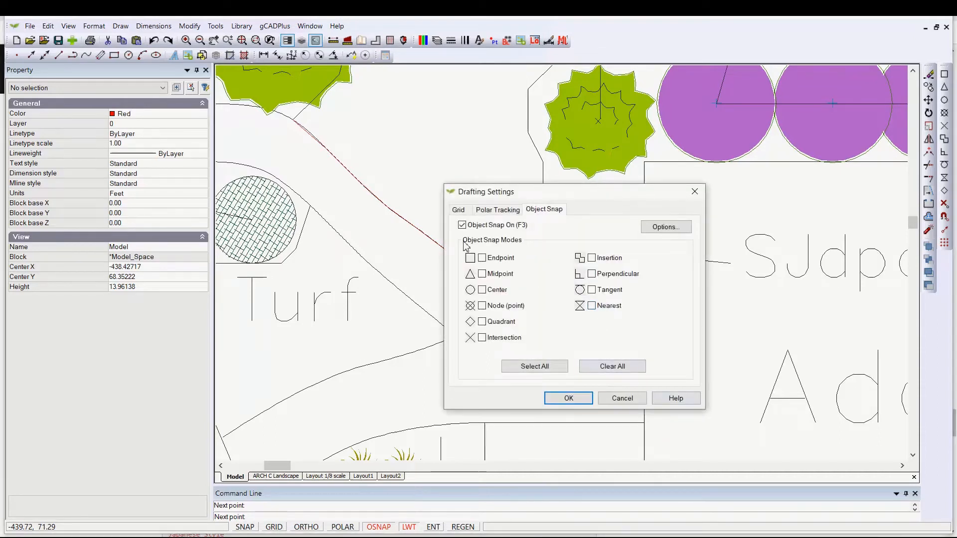
left_click(568, 399)
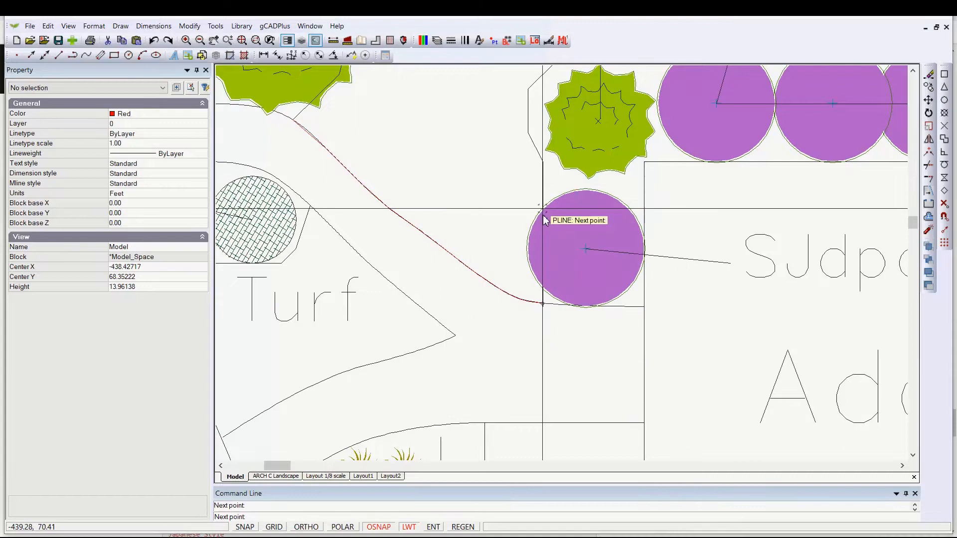
right_click(531, 183)
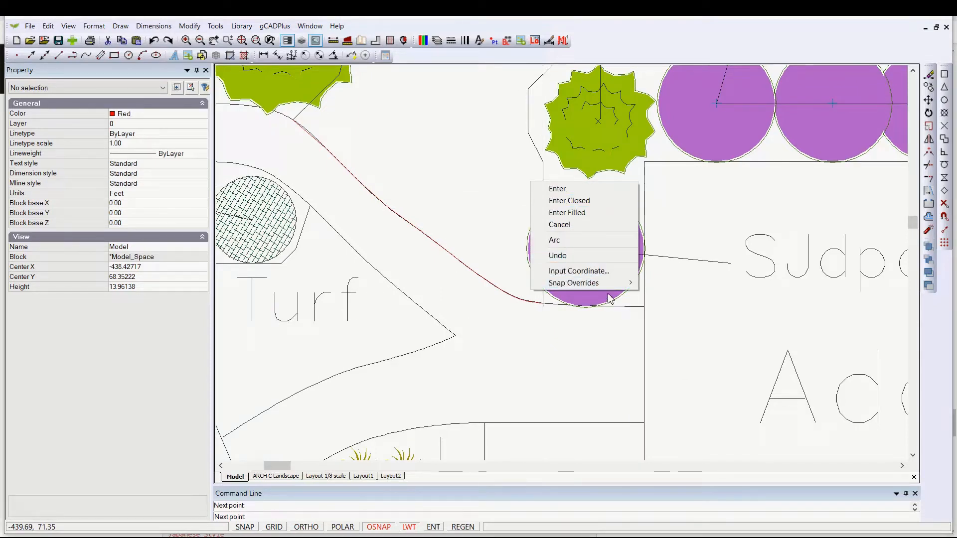
mouse_move(616, 284)
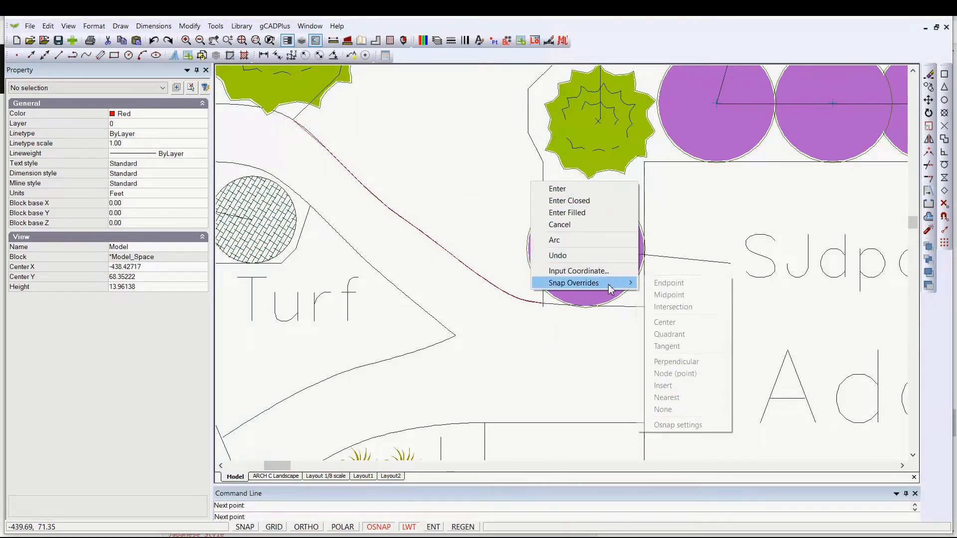
left_click(681, 421)
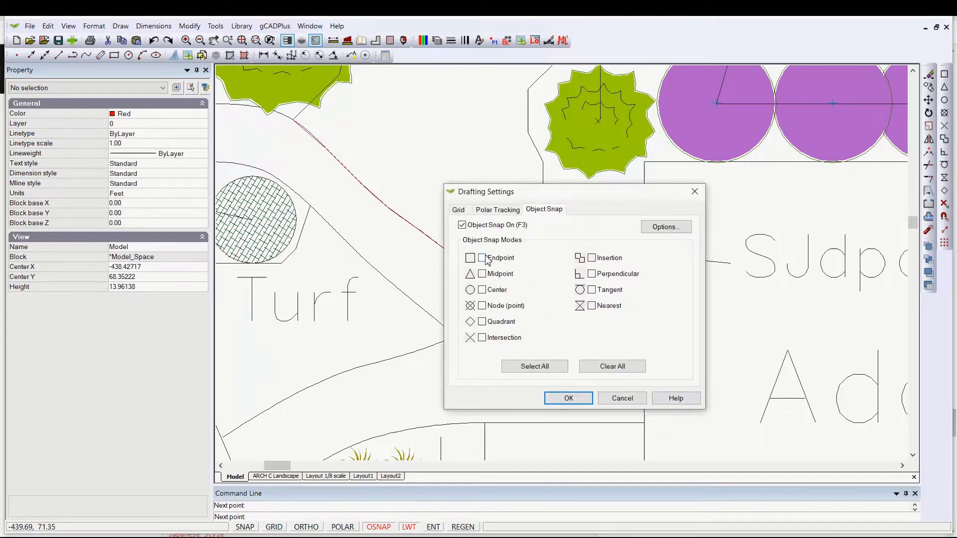
left_click(568, 398)
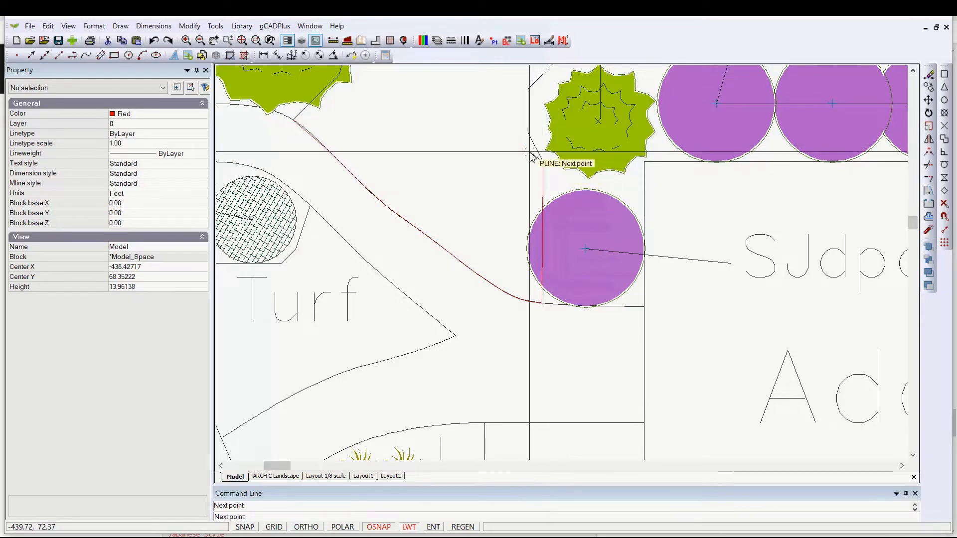
- Add polyline points up the bed edge beside the green shrub and finish the polyline
middle_click_drag(532, 213, 520, 354)
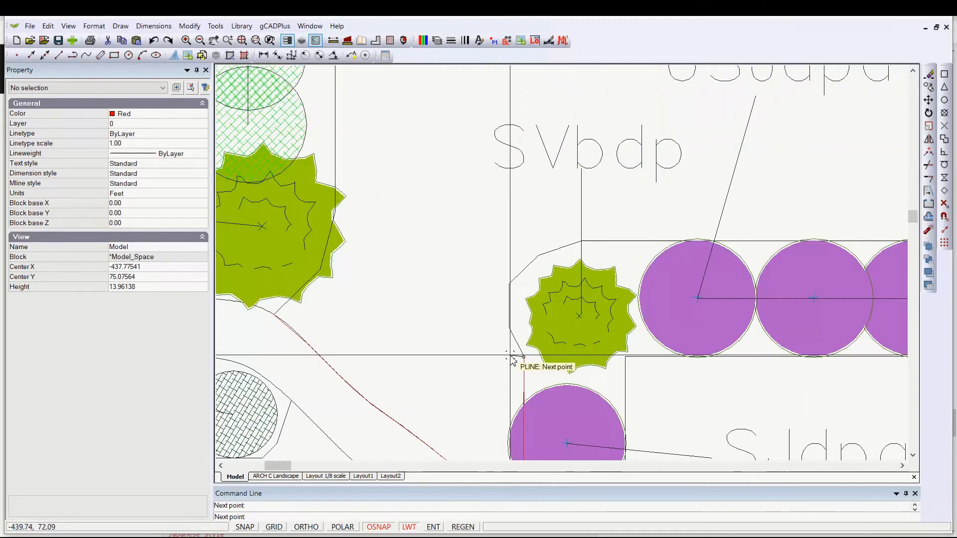
left_click(509, 327)
left_click(509, 284)
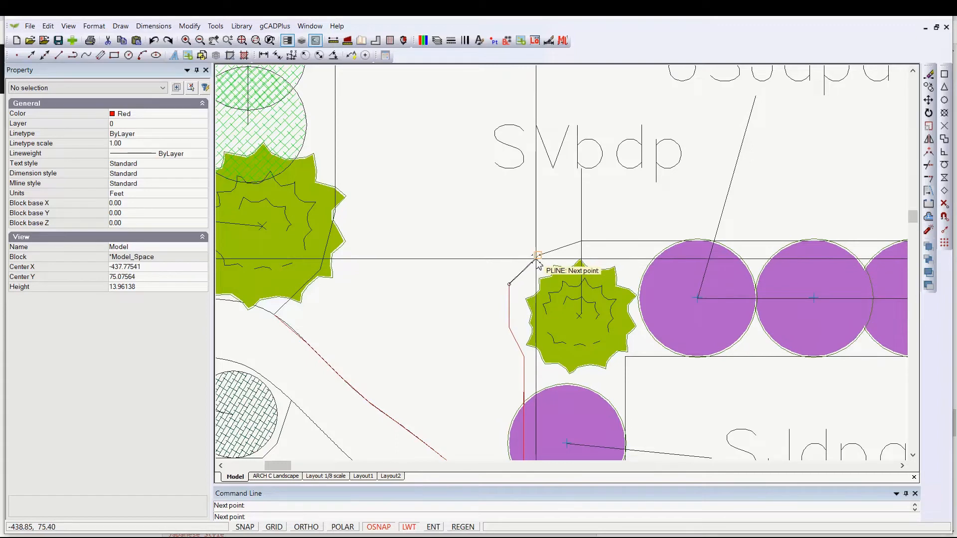
left_click(533, 268)
scroll(577, 246, "down", 3)
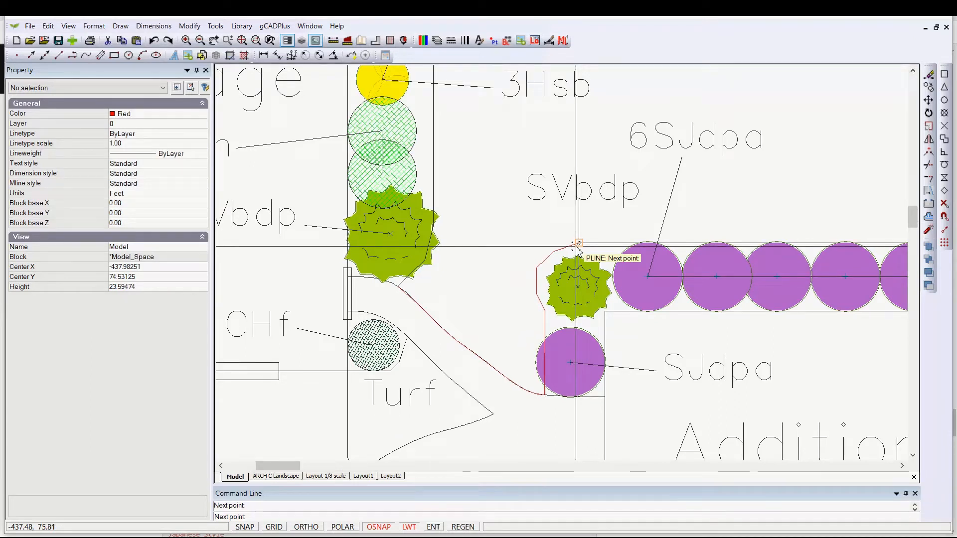
right_click(577, 247)
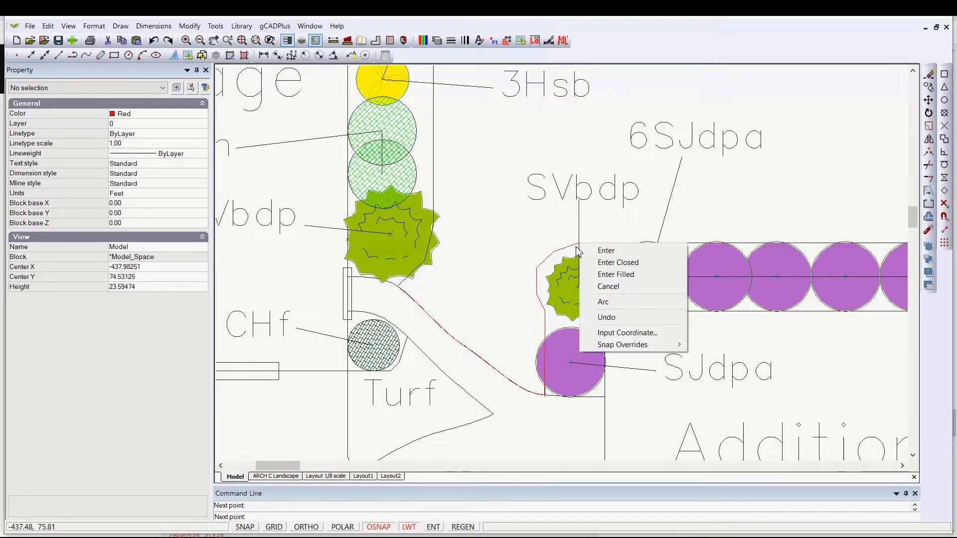
left_click(608, 255)
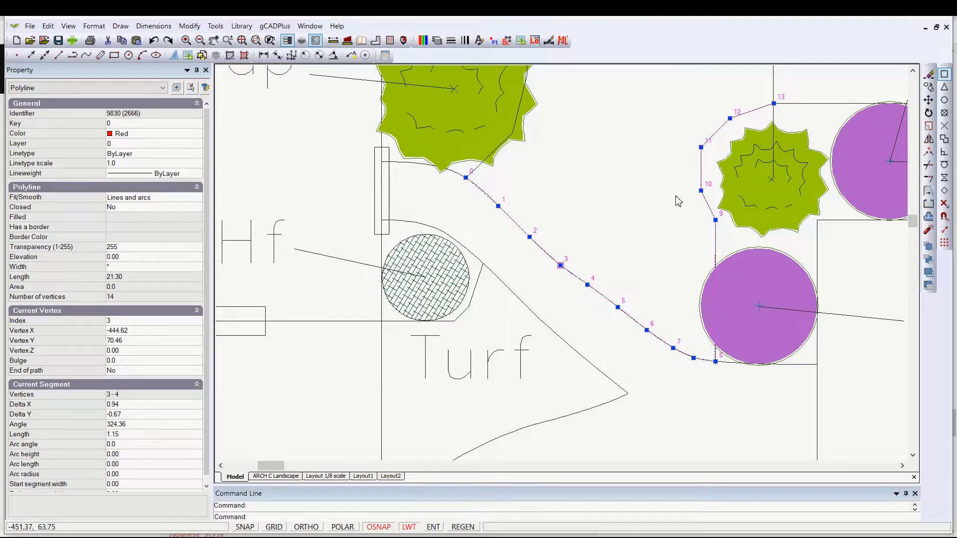
- Examine the polyline's vertices along the curved walkway edge and the current object snap settings
scroll(582, 269, "up", 2)
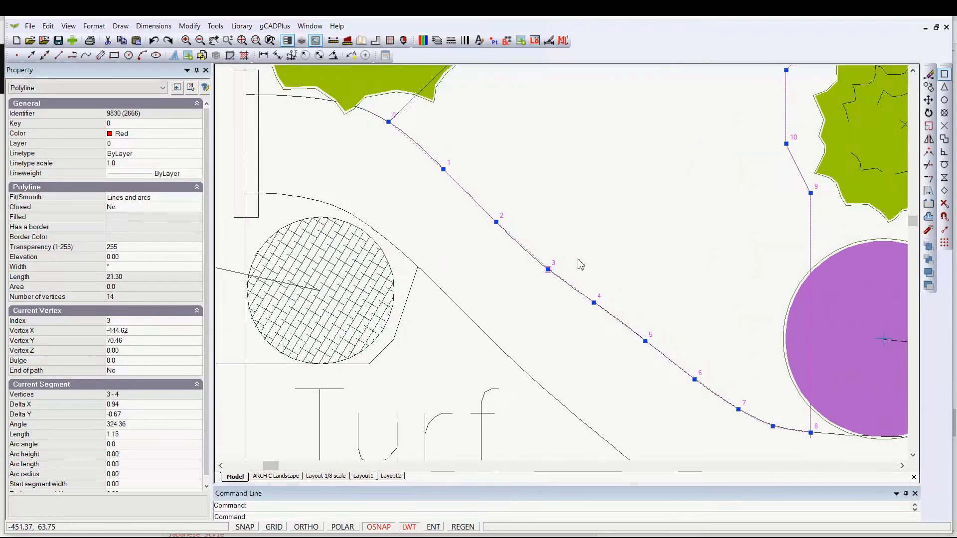
scroll(580, 264, "up", 1)
scroll(578, 264, "up", 1)
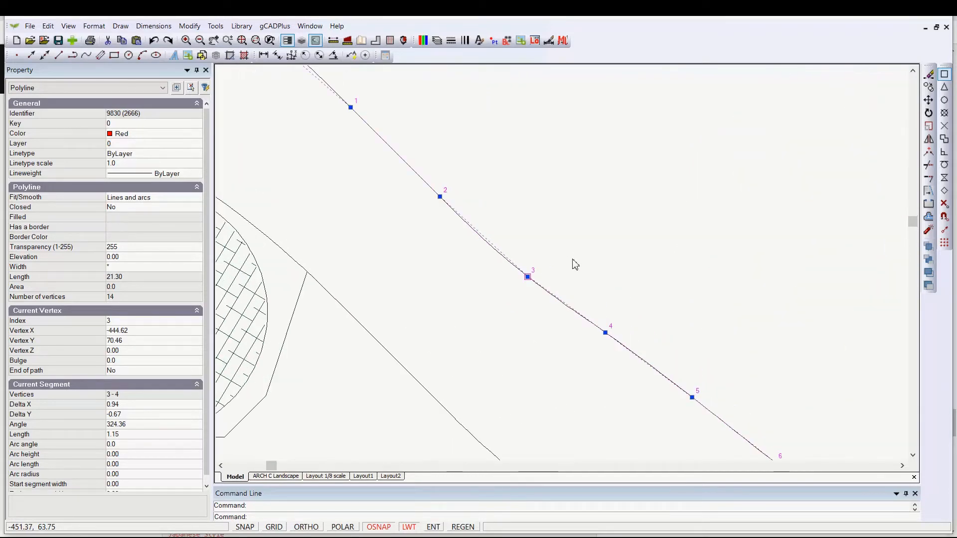
left_click(944, 218)
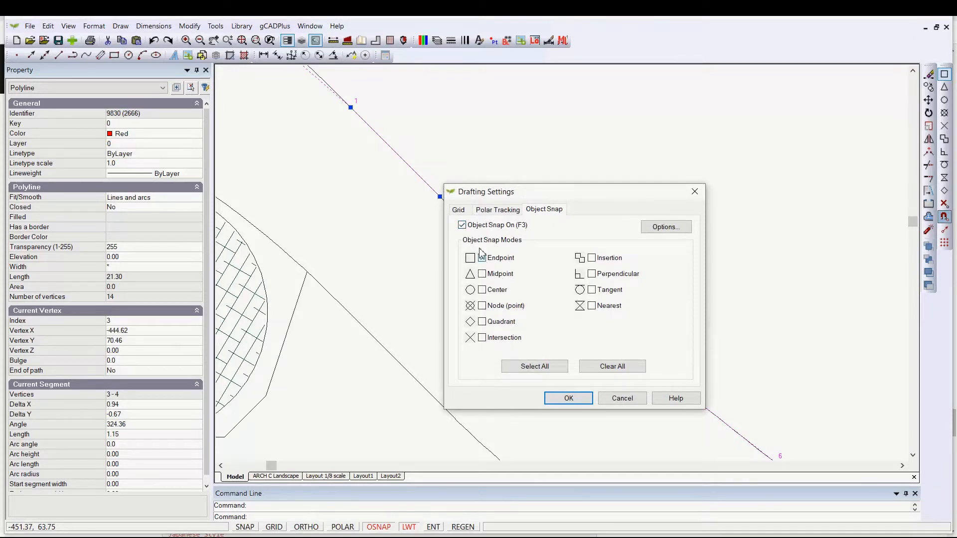
left_click(629, 398)
scroll(725, 283, "down", 5)
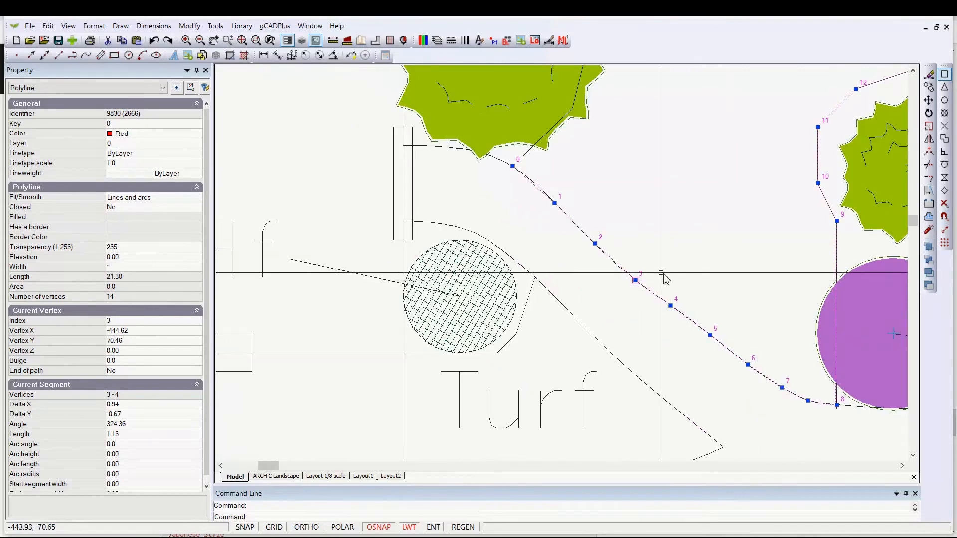
scroll(665, 278, "up", 5)
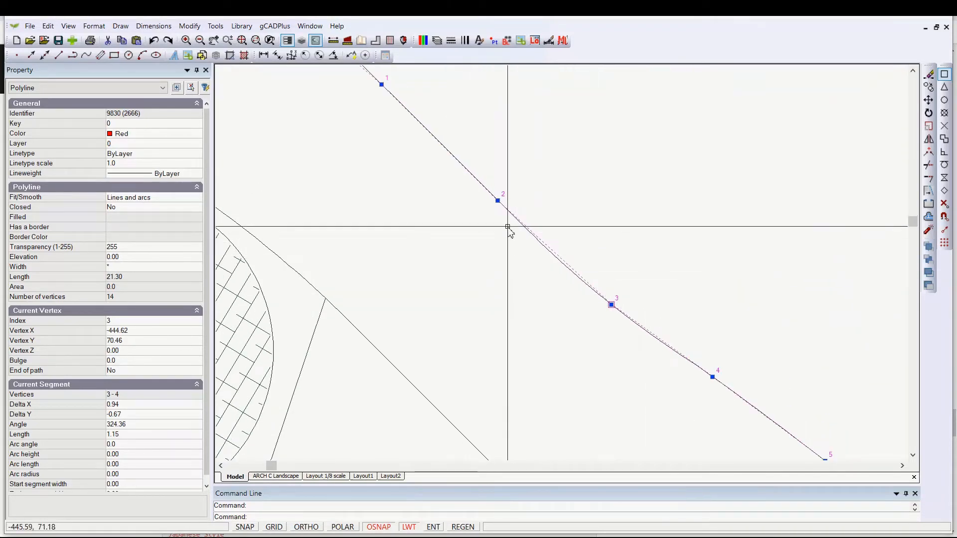
- Insert a new vertex on the polyline just past vertex 2
right_click(498, 201)
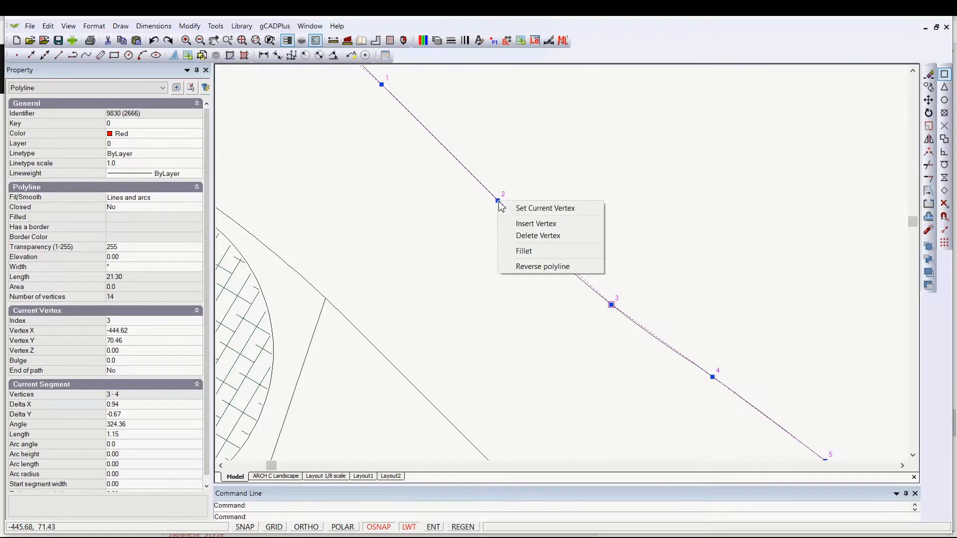
left_click(532, 224)
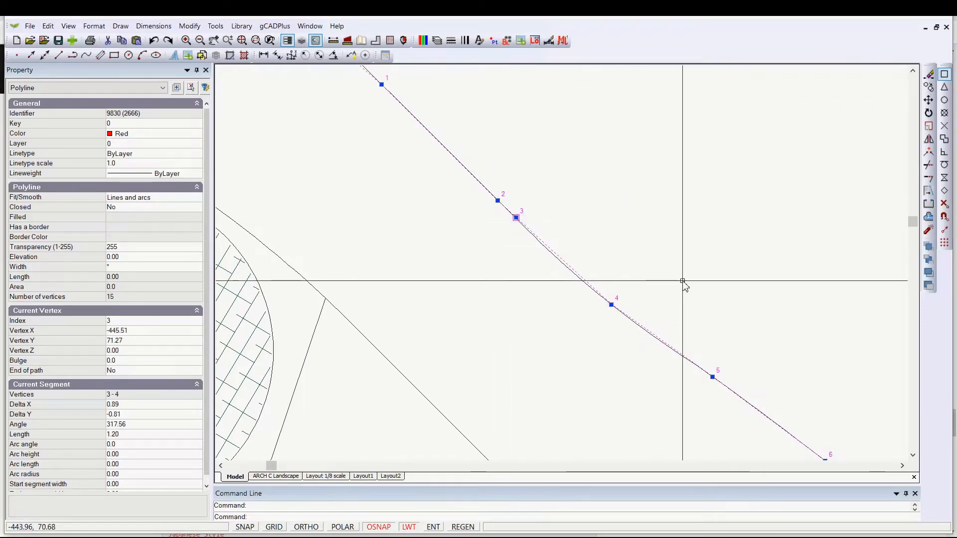
right_click(517, 218)
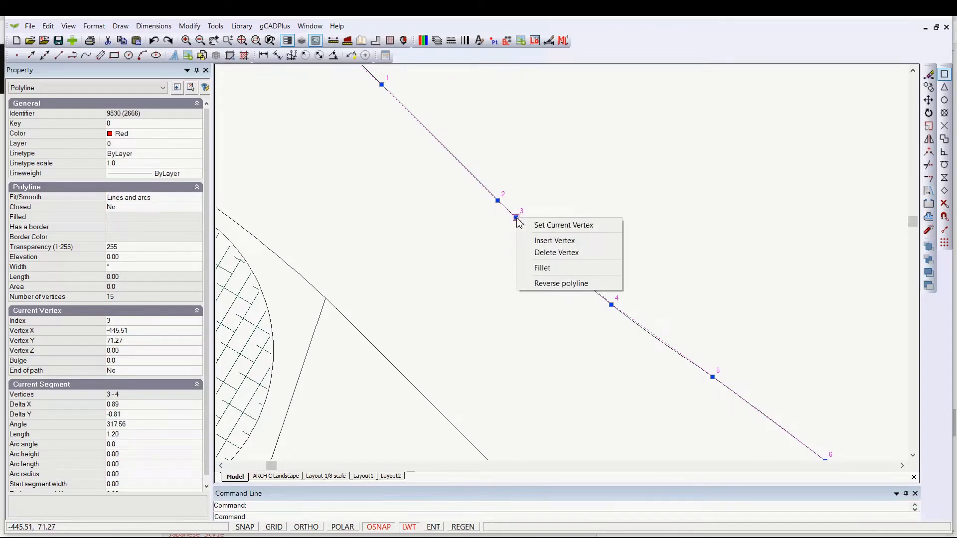
left_click(562, 241)
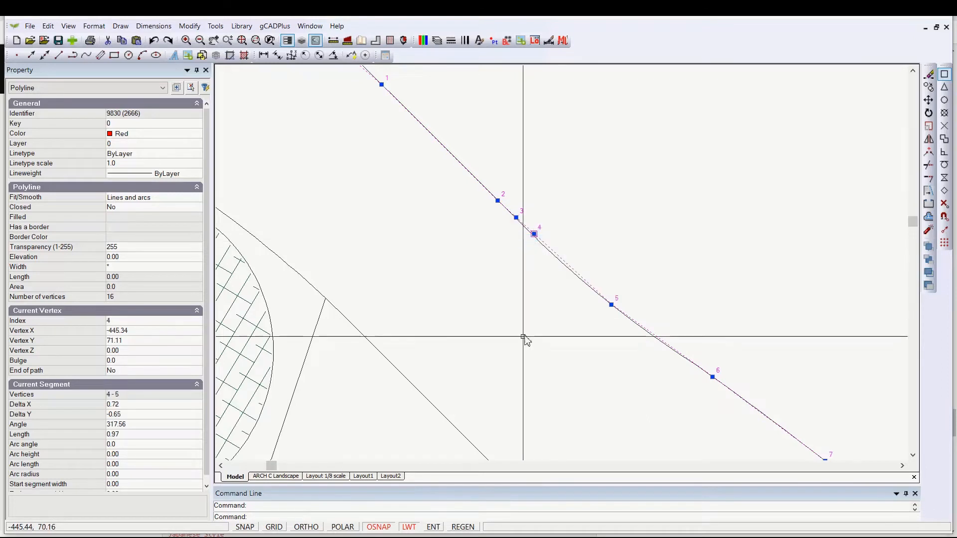
right_click(534, 235)
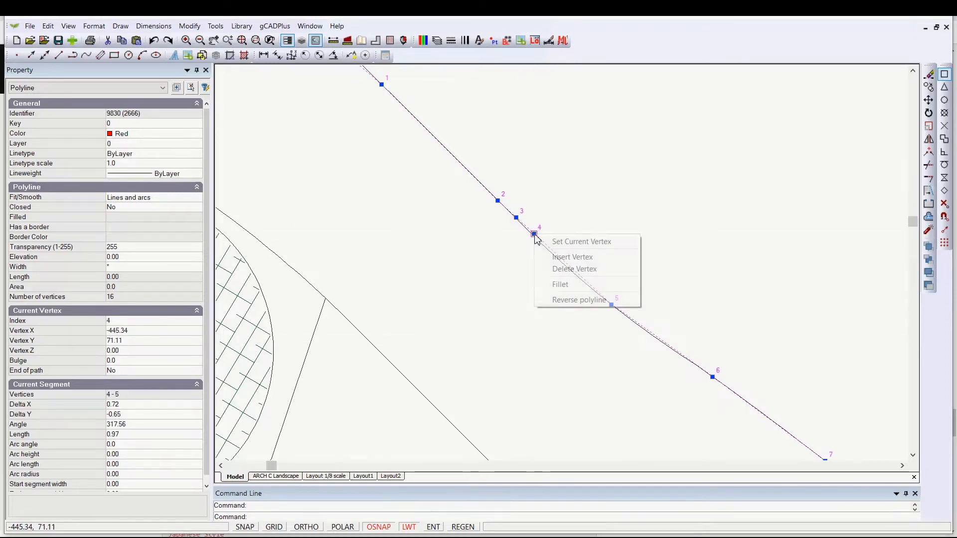
left_click(560, 270)
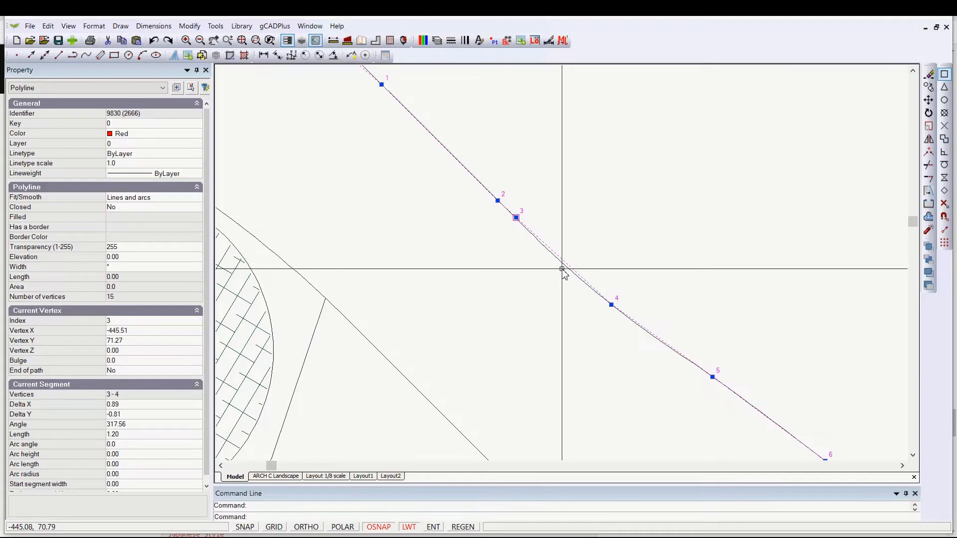
- Move the inserted vertex down the curved edge onto the following vertex
scroll(561, 270, "up", 2)
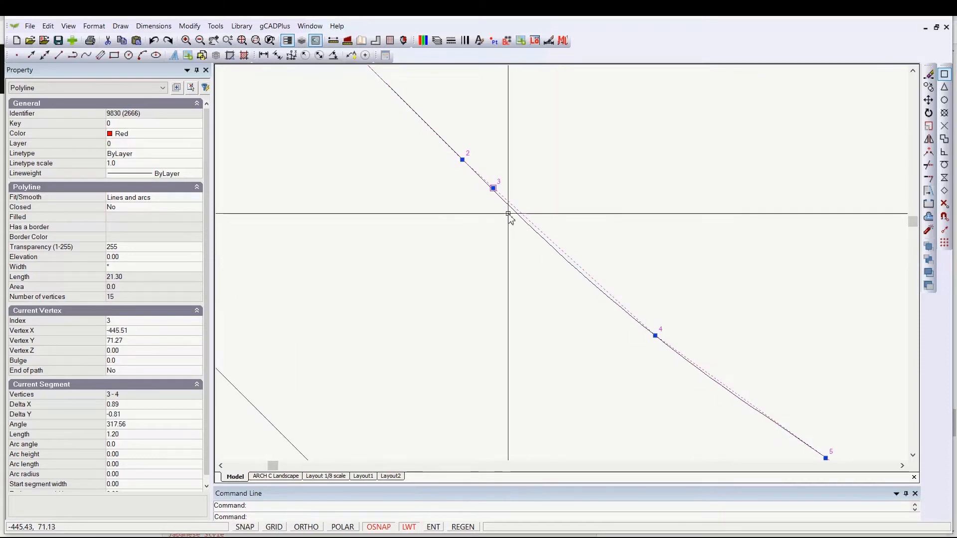
left_click(493, 188)
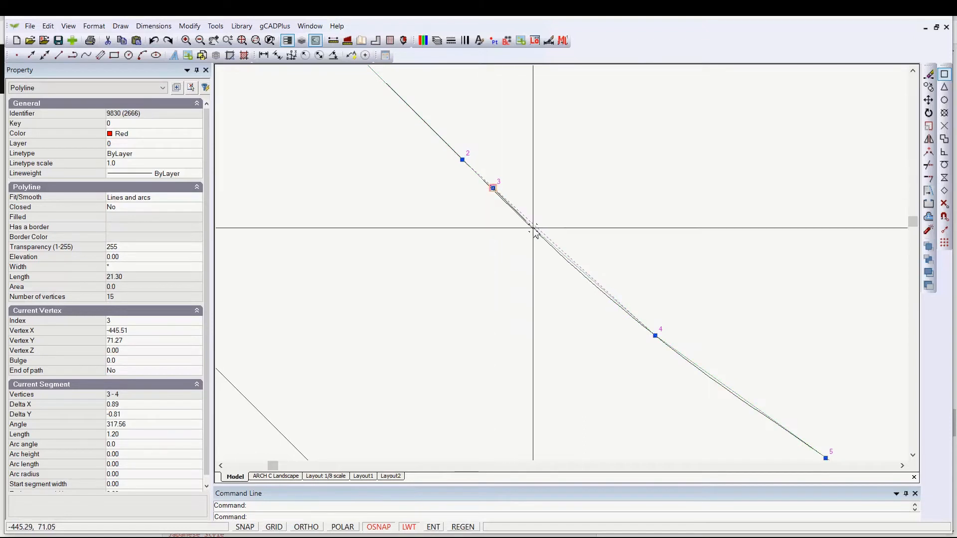
key("Escape")
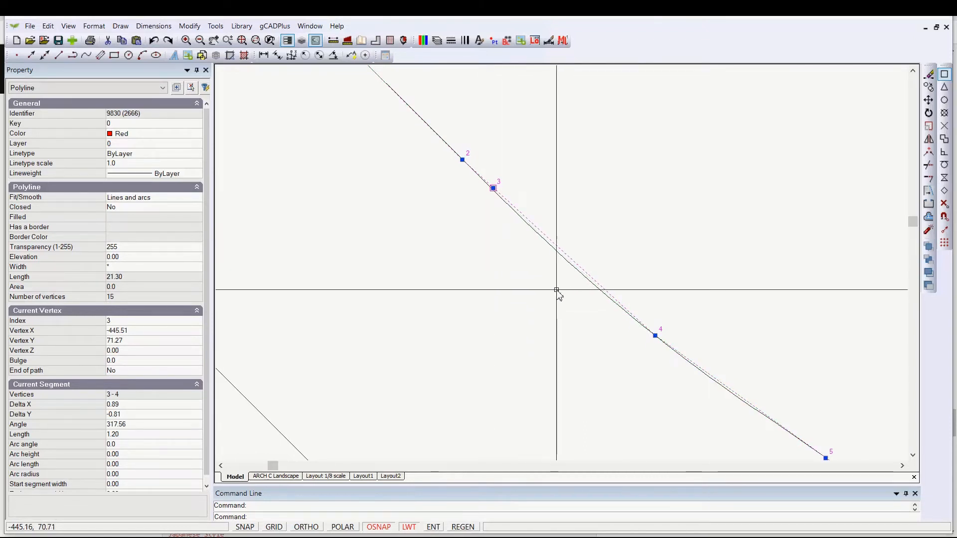
scroll(557, 290, "down", 1)
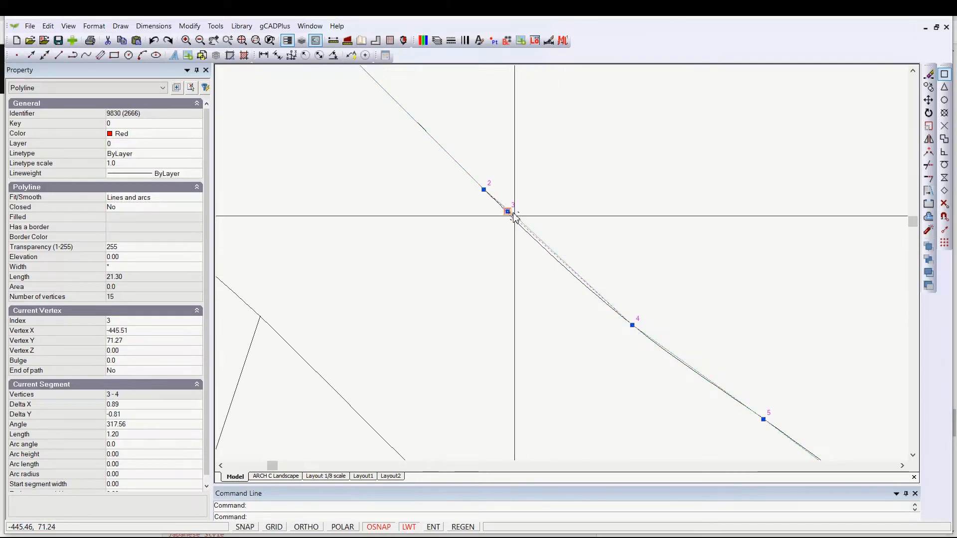
left_click(583, 289)
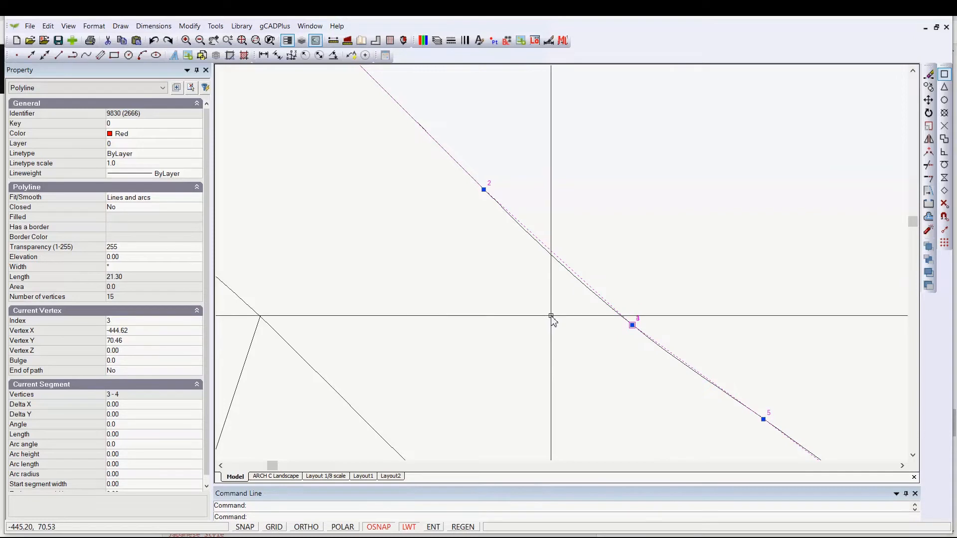
scroll(548, 322, "down", 1)
scroll(616, 332, "up", 3)
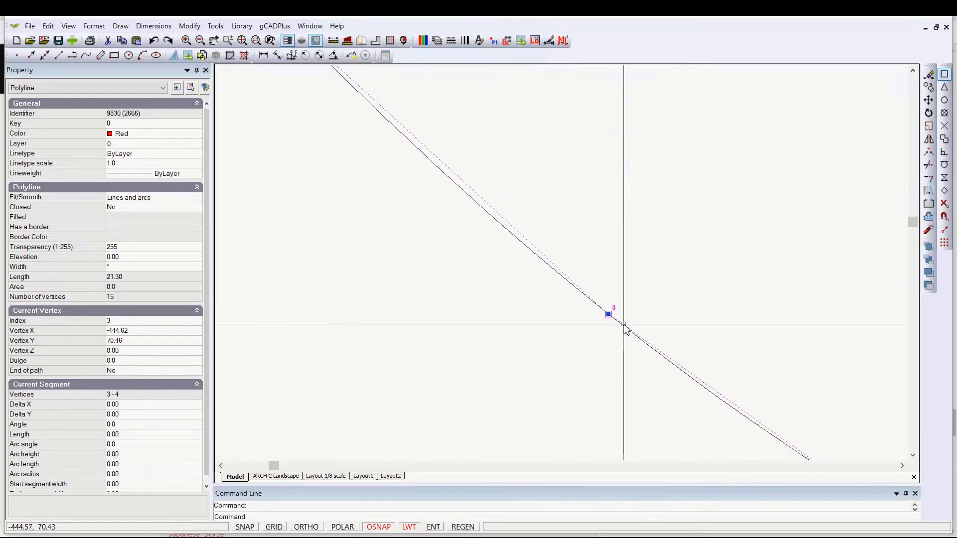
left_click(580, 297)
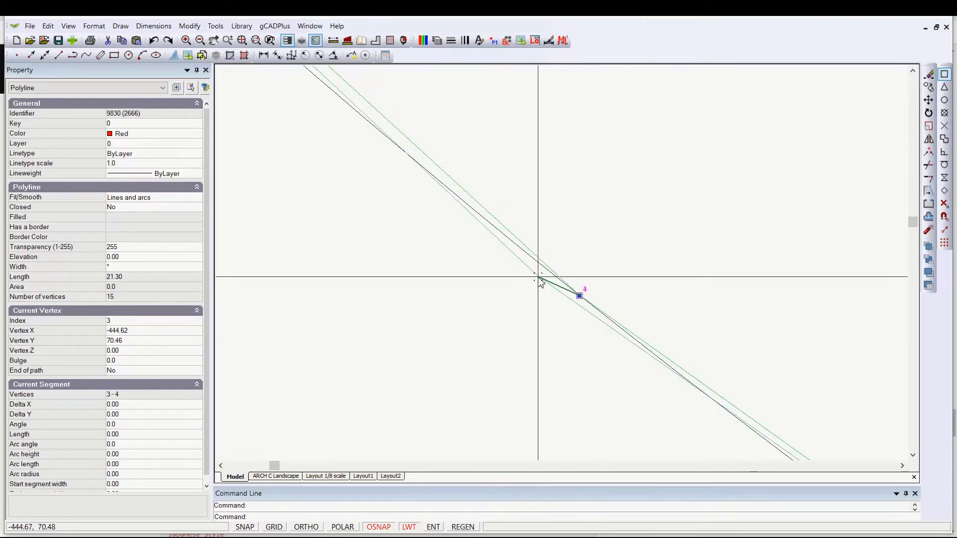
left_click(534, 266)
scroll(581, 319, "down", 3)
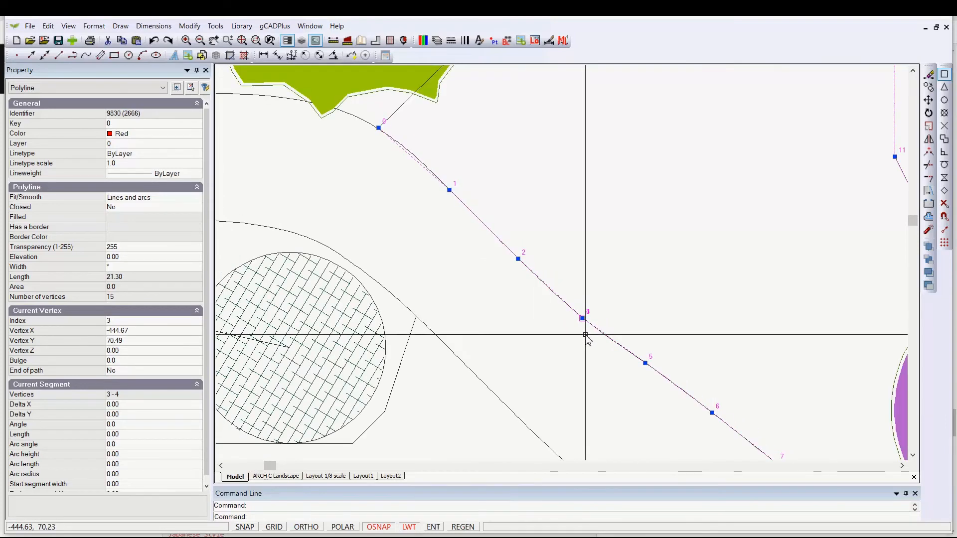
scroll(583, 322, "down", 3)
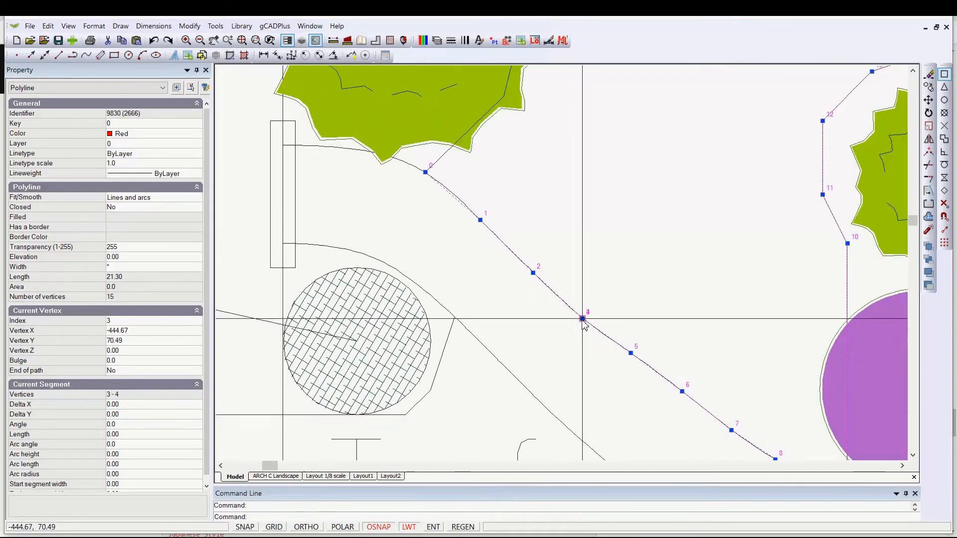
scroll(587, 323, "up", 5)
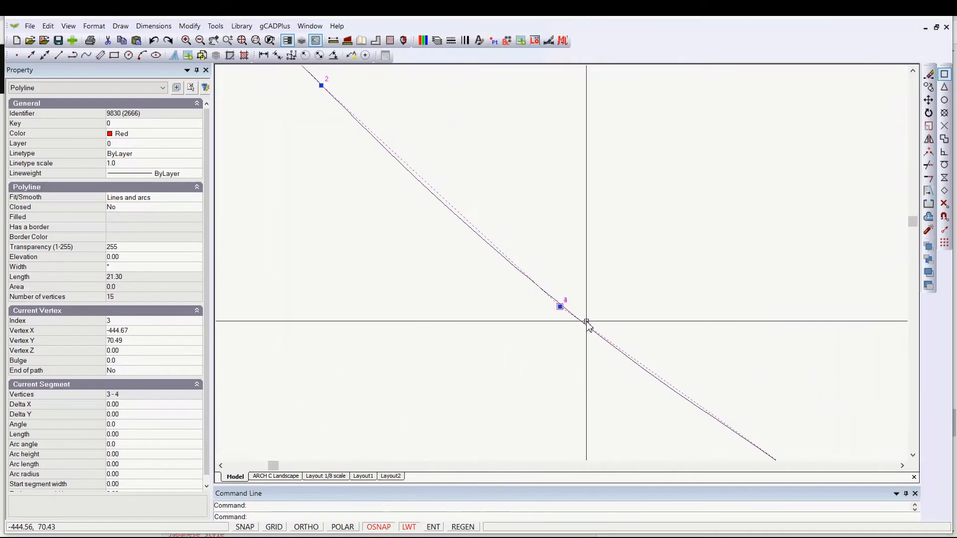
scroll(583, 319, "up", 2)
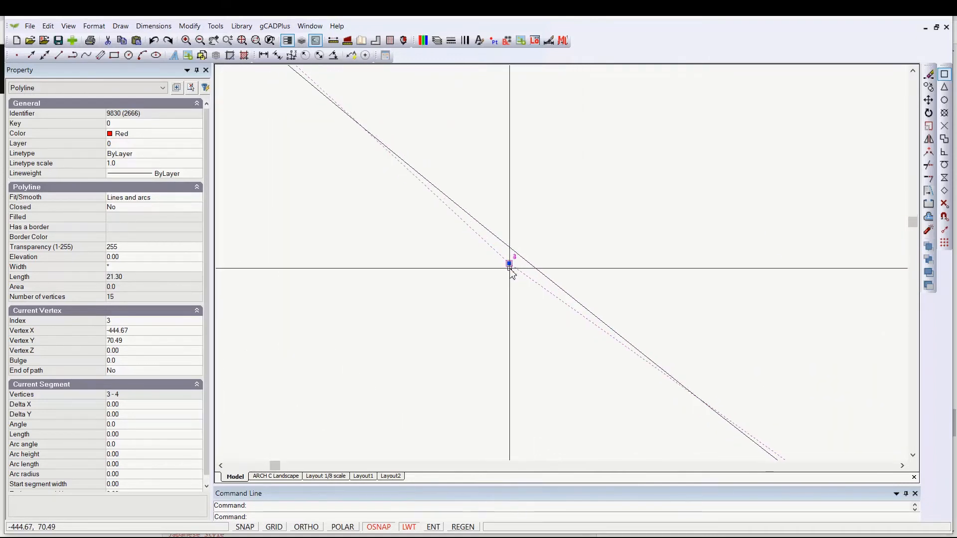
- Move the current vertex 3 of the bed polyline up to the upper end of the walkway edge beside the narrow rectangle
left_click(509, 264)
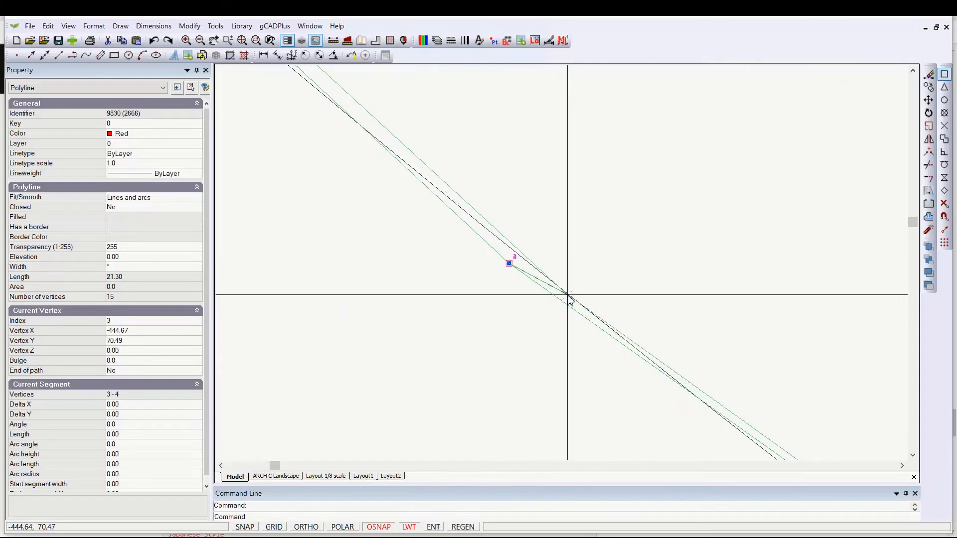
left_click(572, 301)
scroll(591, 323, "down", 4)
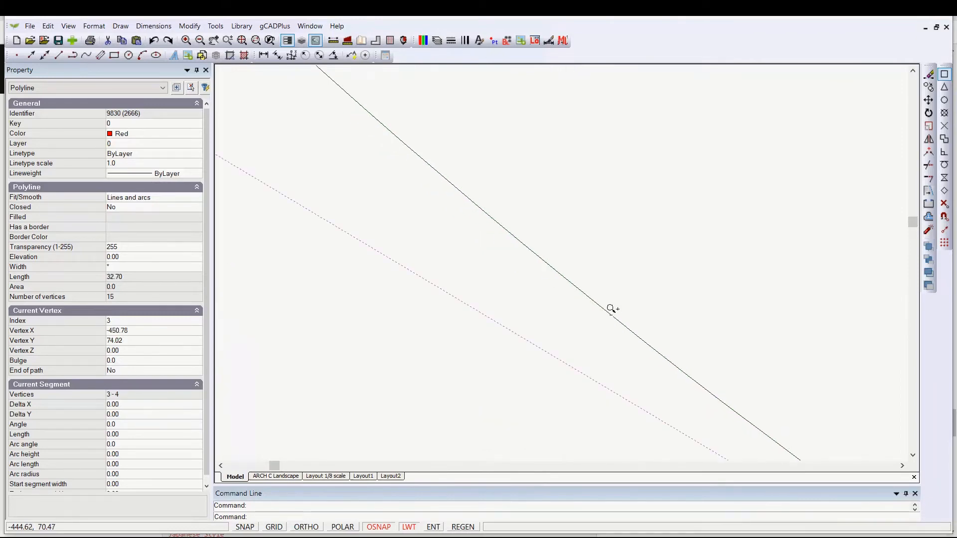
scroll(596, 302, "down", 2)
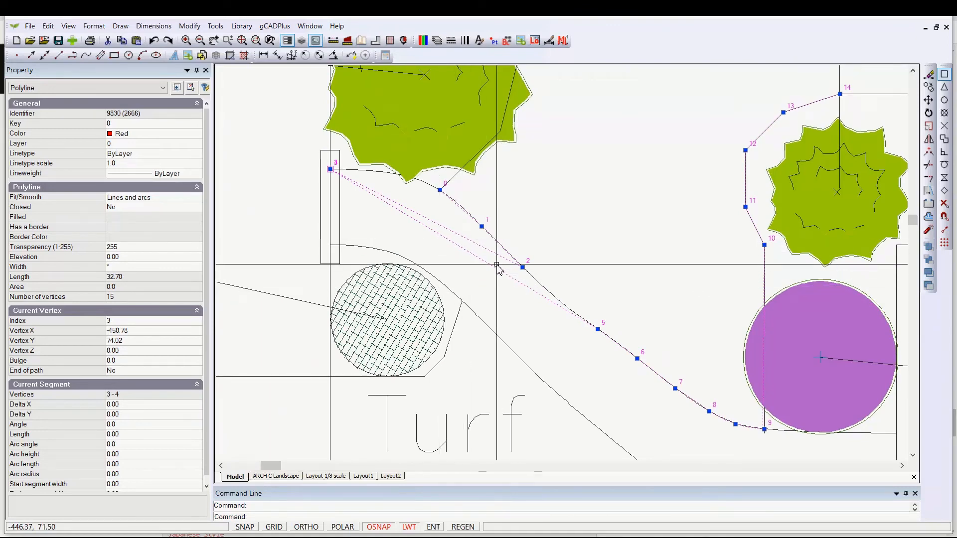
scroll(331, 169, "up", 3)
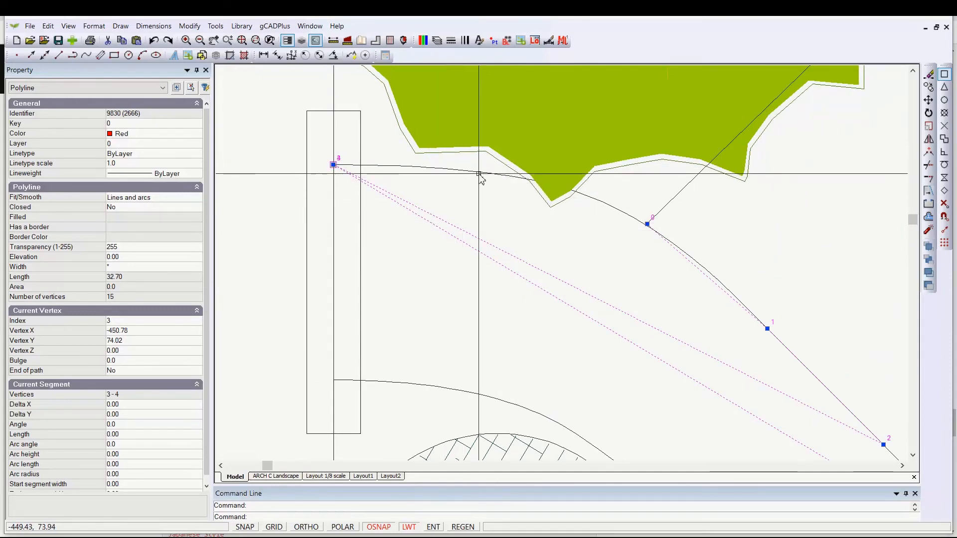
scroll(481, 177, "down", 2)
scroll(481, 176, "down", 1)
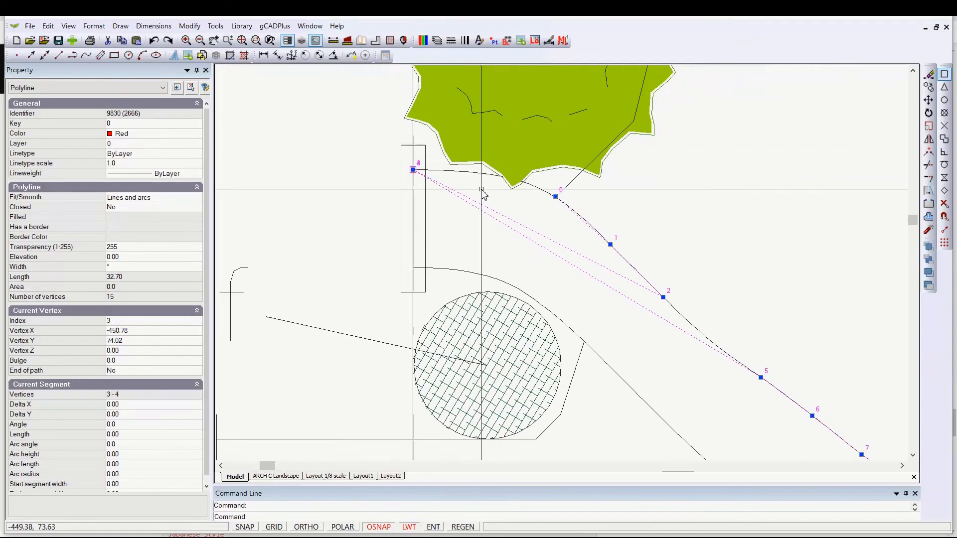
scroll(481, 191, "down", 1)
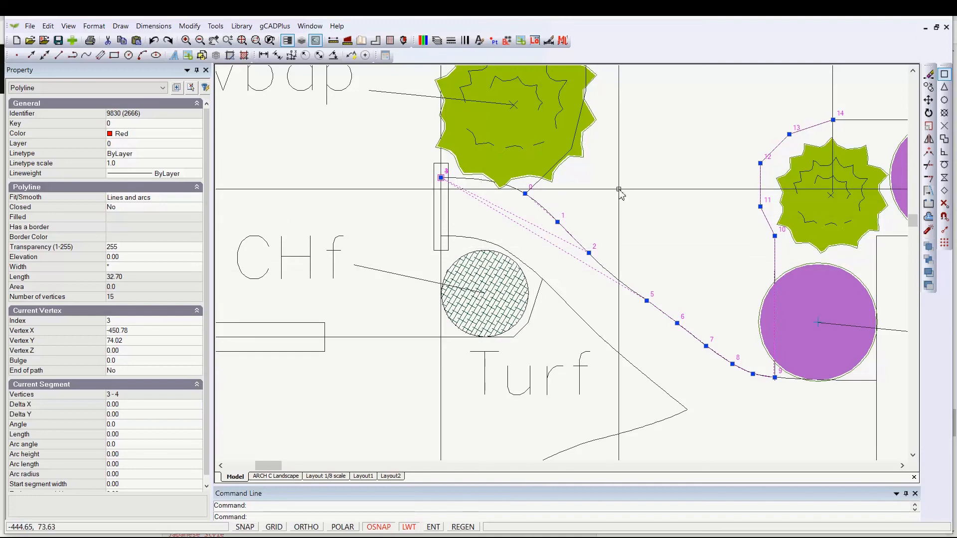
- Deselect the bed polyline and select the curved walkway edge polyline instead
key("Escape")
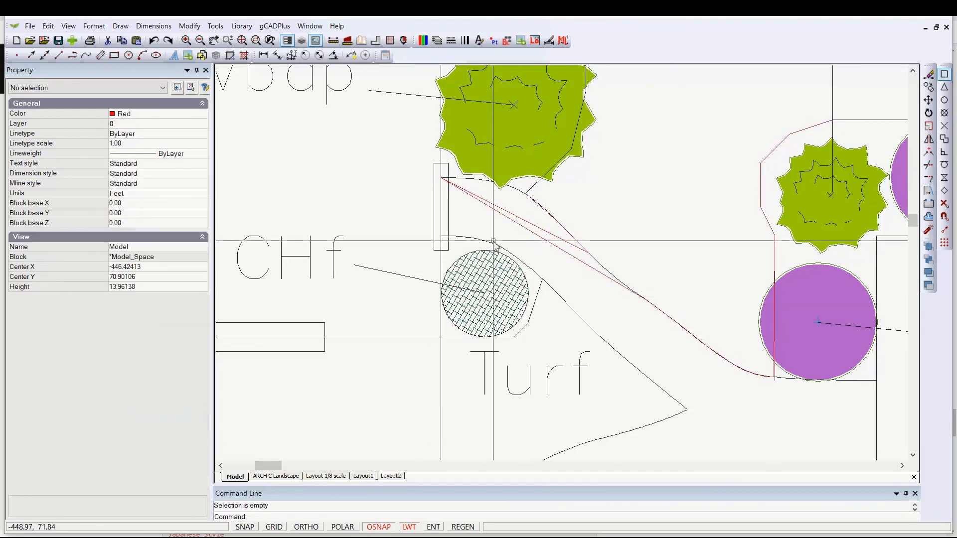
left_click(479, 183)
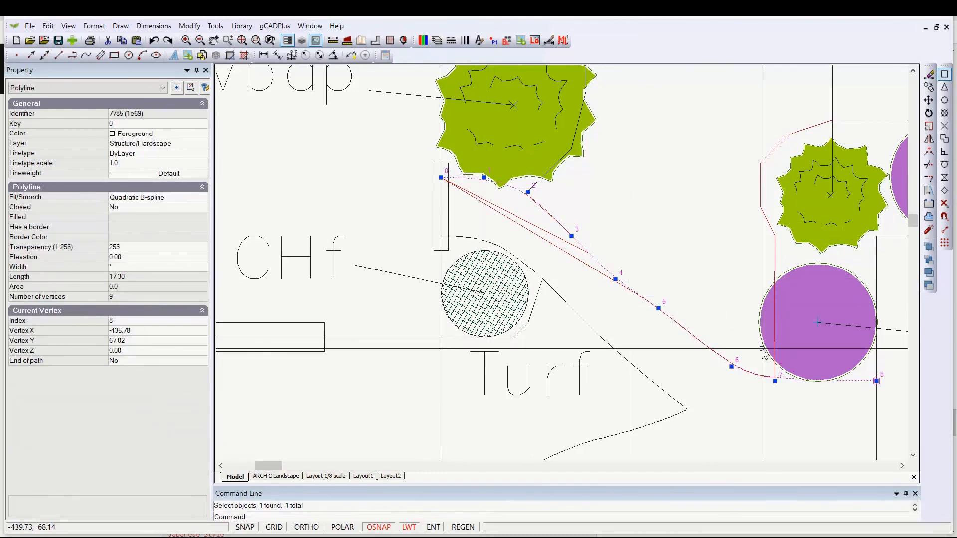